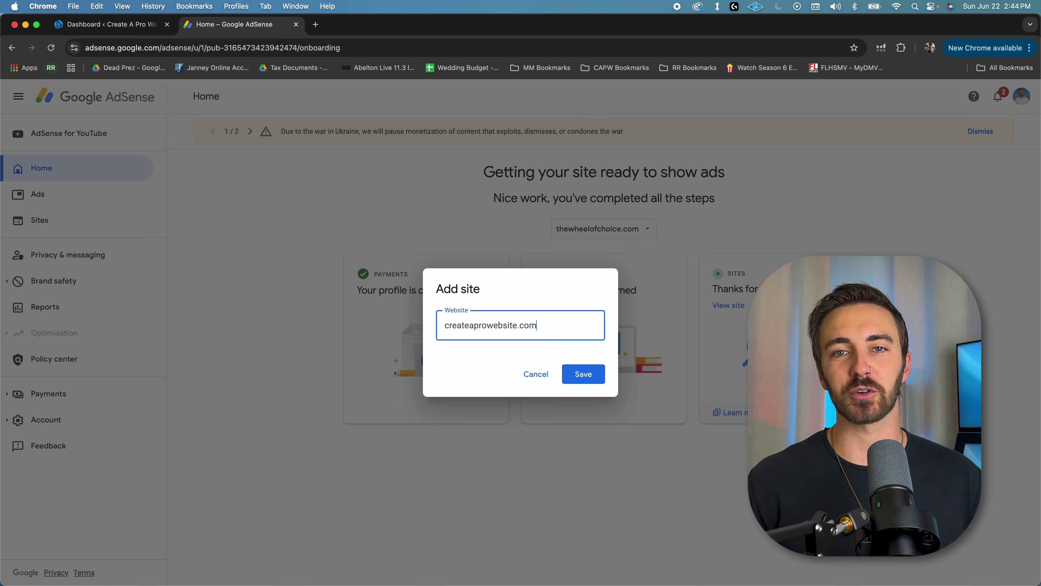
# - Save createaprowebsite.com as a new AdSense site and scroll down the page
pyautogui.click(584, 374)
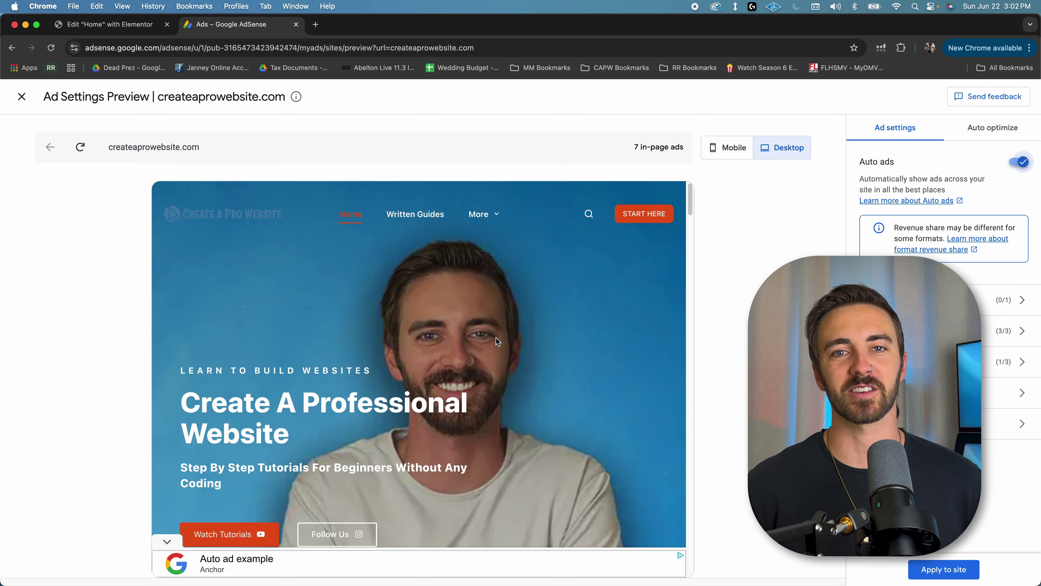
pyautogui.scroll(-10, 497, 341)
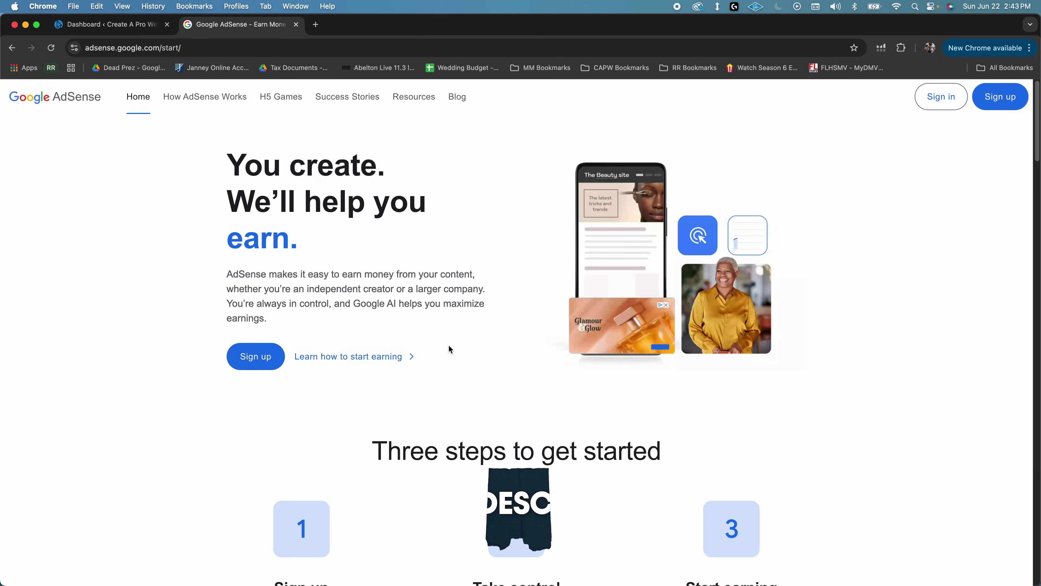
# - Start AdSense sign-up with the second Google account and decline customized suggestions
pyautogui.click(253, 364)
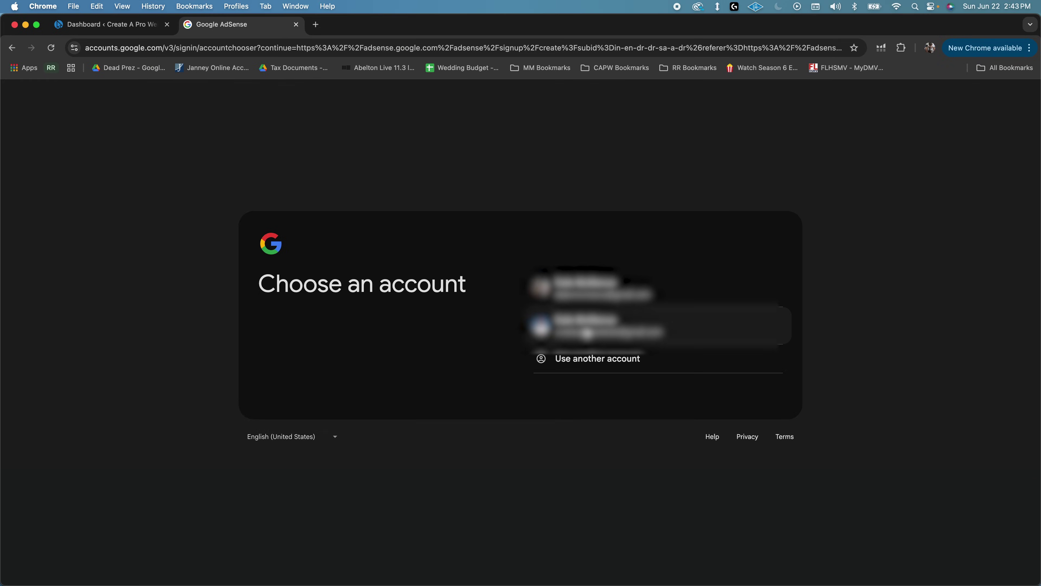
pyautogui.click(600, 337)
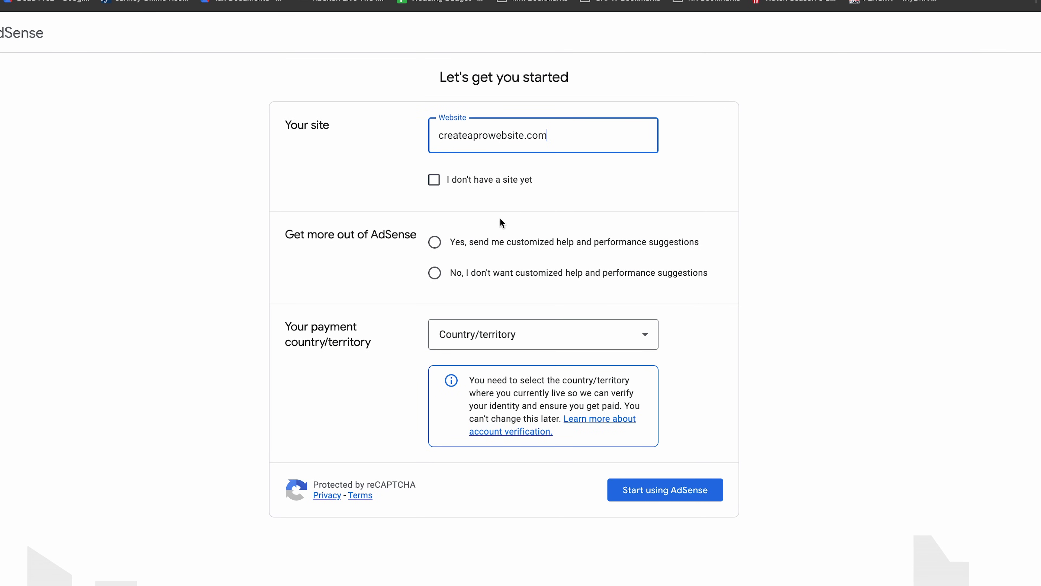
pyautogui.click(432, 279)
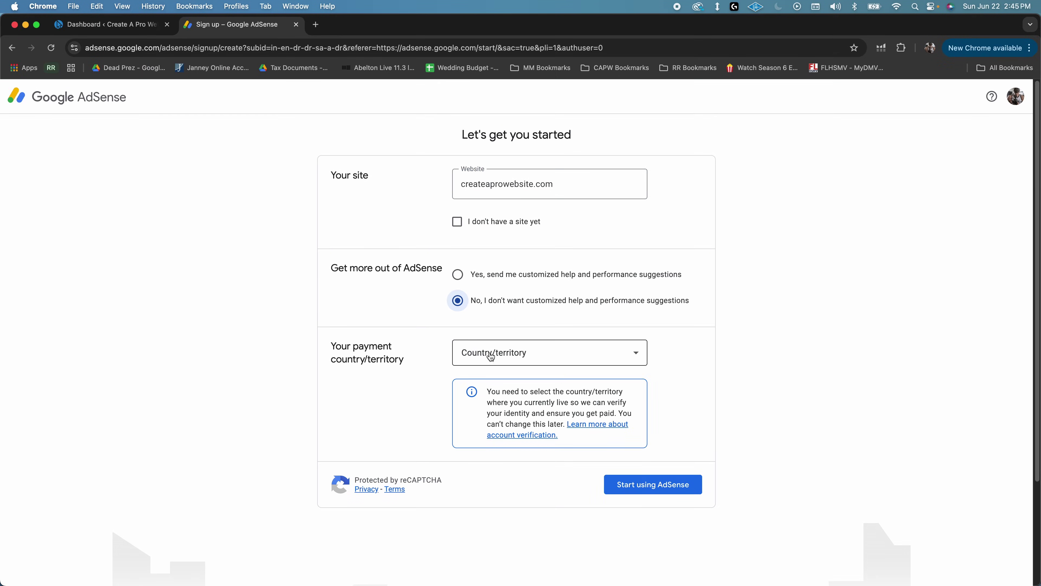
# - Choose United States as the payment country and submit the sign-up form
pyautogui.click(471, 341)
pyautogui.scroll(-5, 519, 361)
pyautogui.scroll(-20, 528, 374)
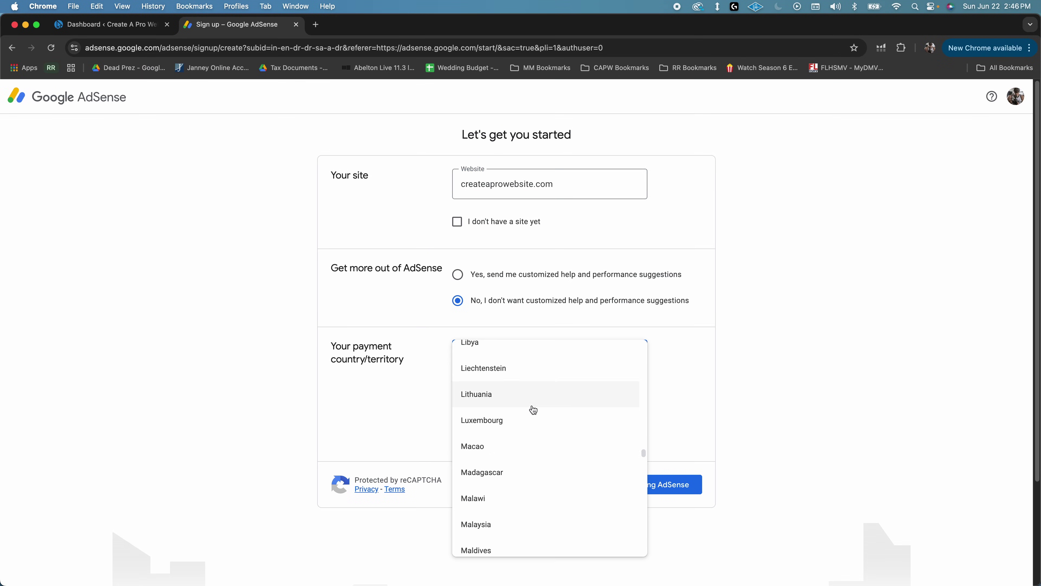
pyautogui.scroll(3, 527, 422)
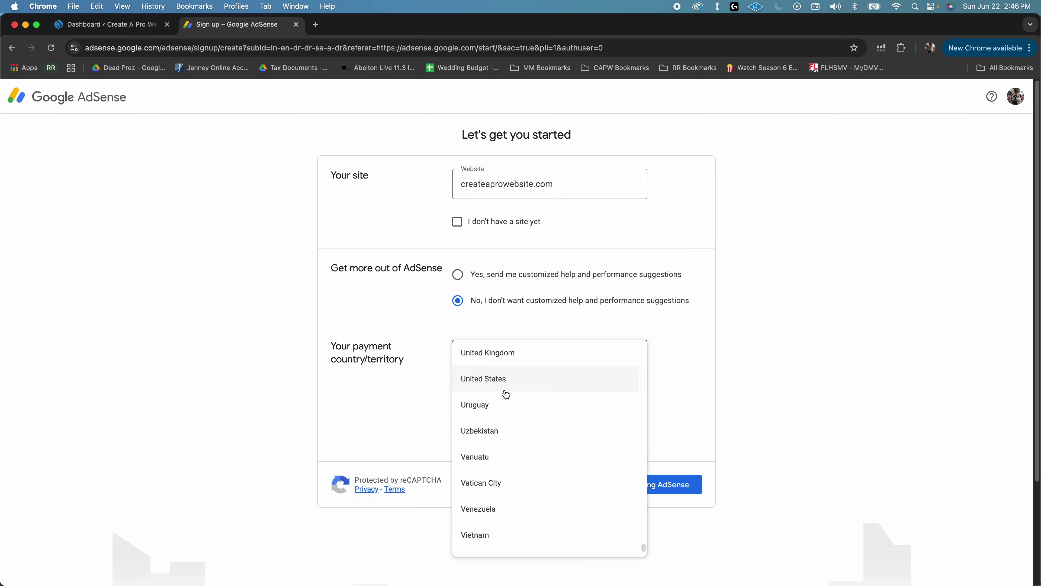
pyautogui.click(498, 384)
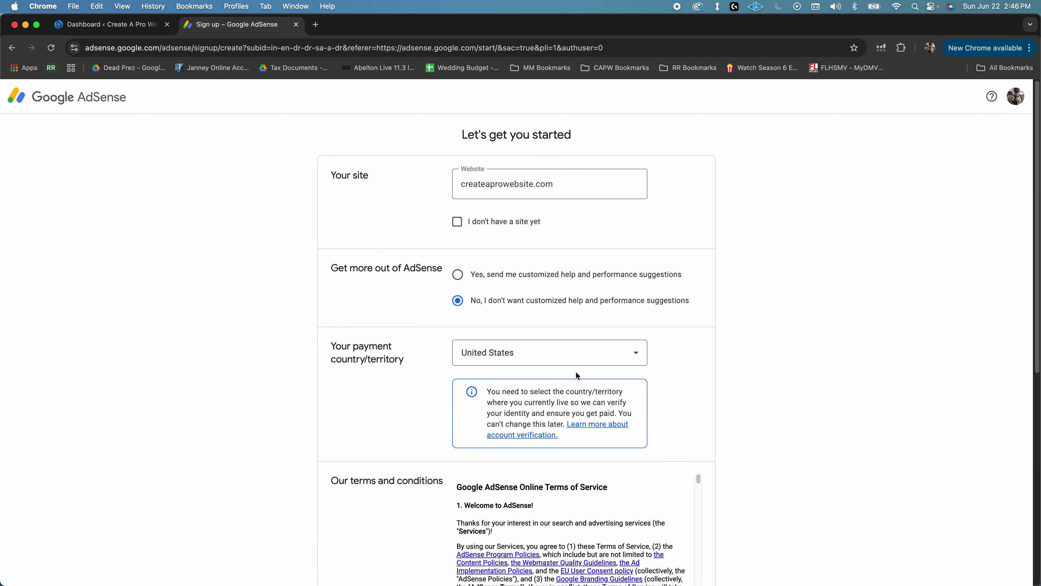
pyautogui.scroll(-6, 761, 388)
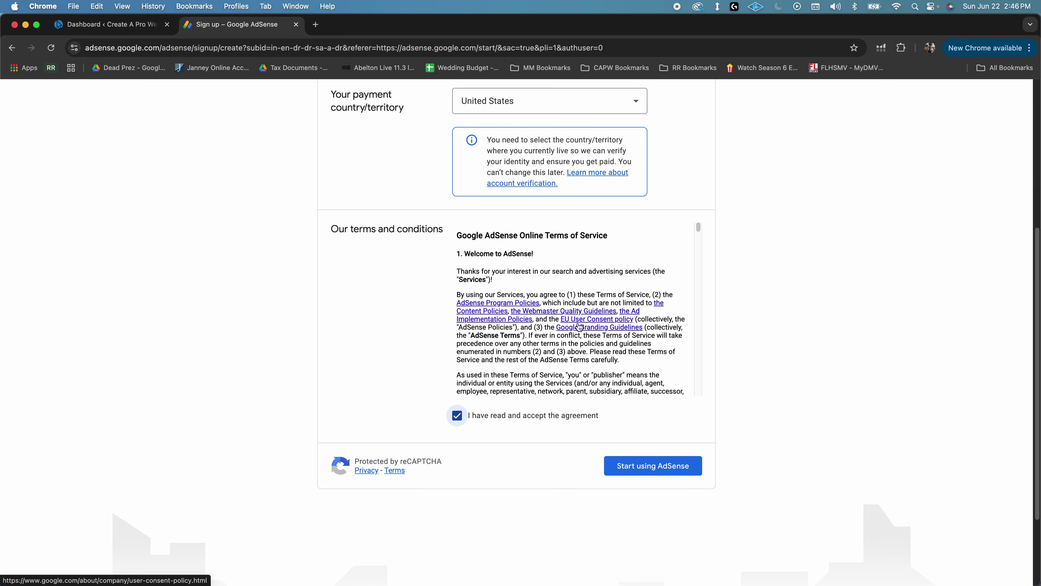
pyautogui.click(638, 474)
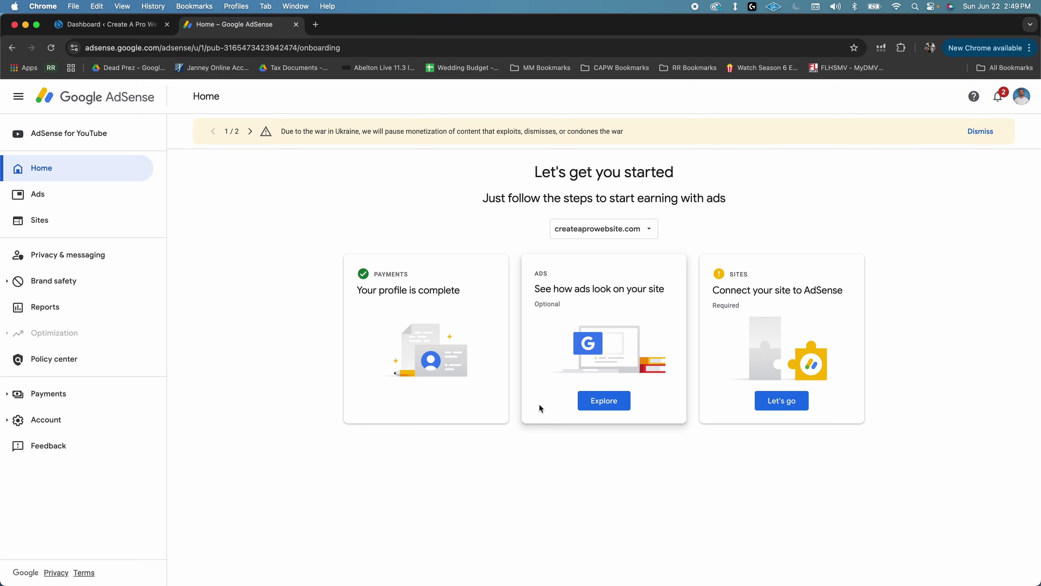
# - In WordPress Add New Plugin, search 'site kit', then install and activate Site Kit by Google
pyautogui.click(110, 27)
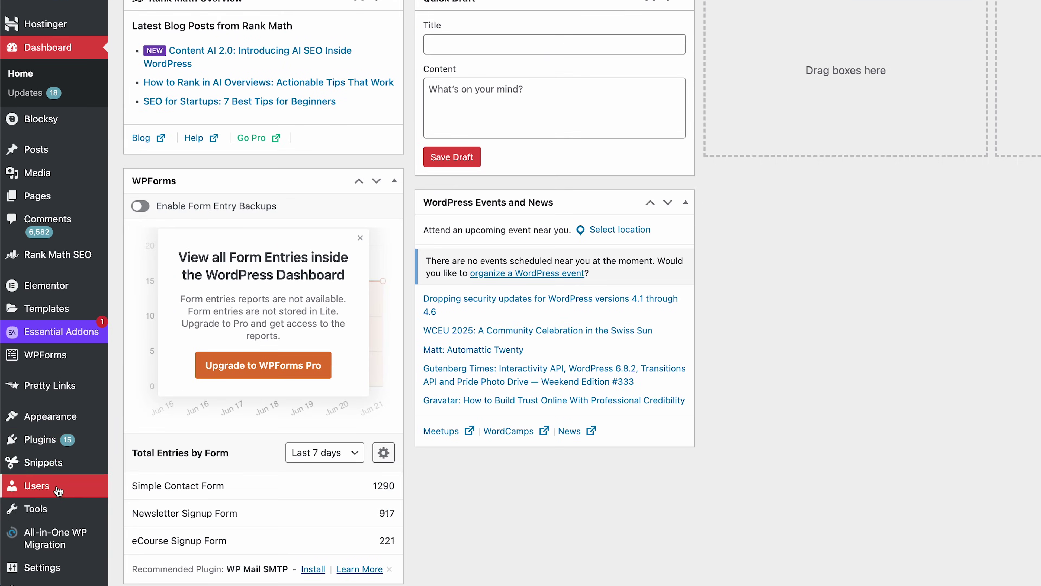
pyautogui.moveTo(25, 536)
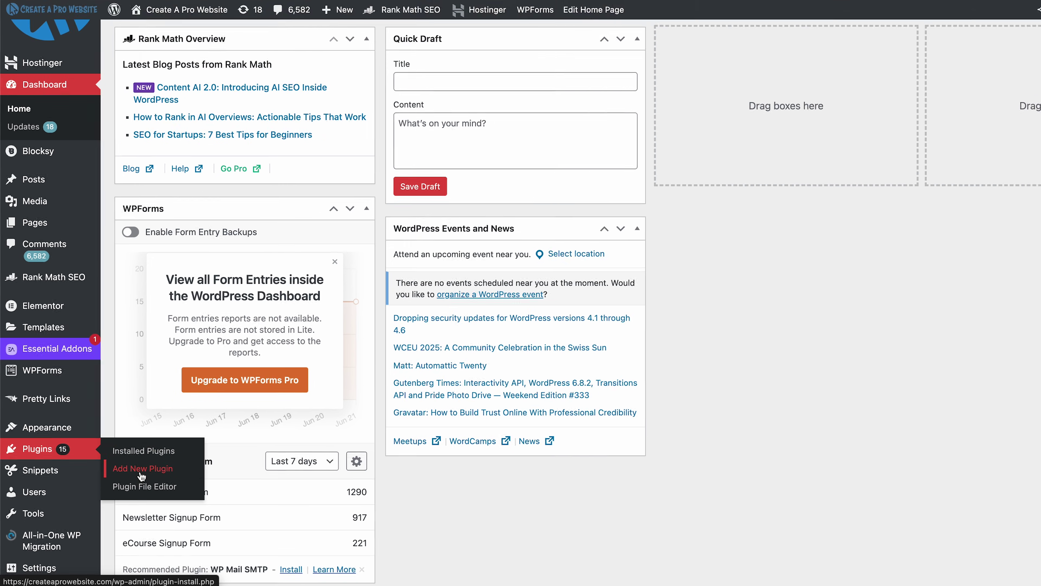
pyautogui.click(152, 469)
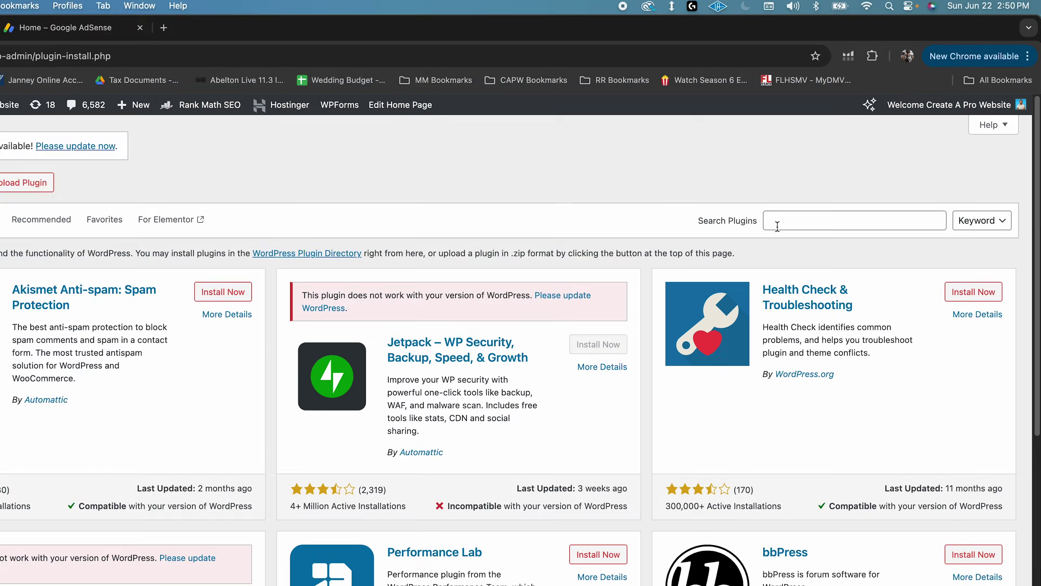
pyautogui.click(823, 185)
pyautogui.write('site ')
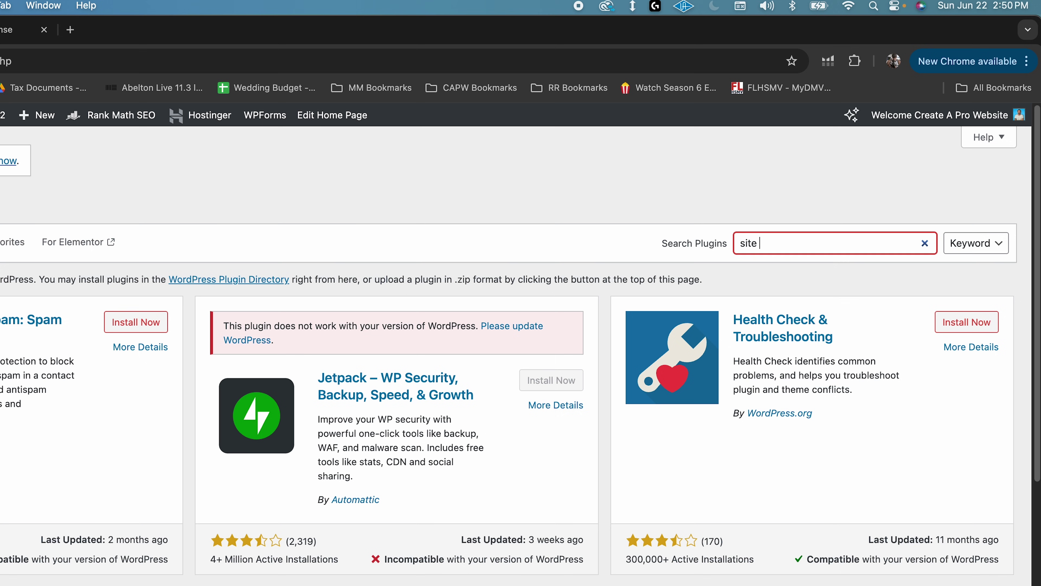
pyautogui.write('kit')
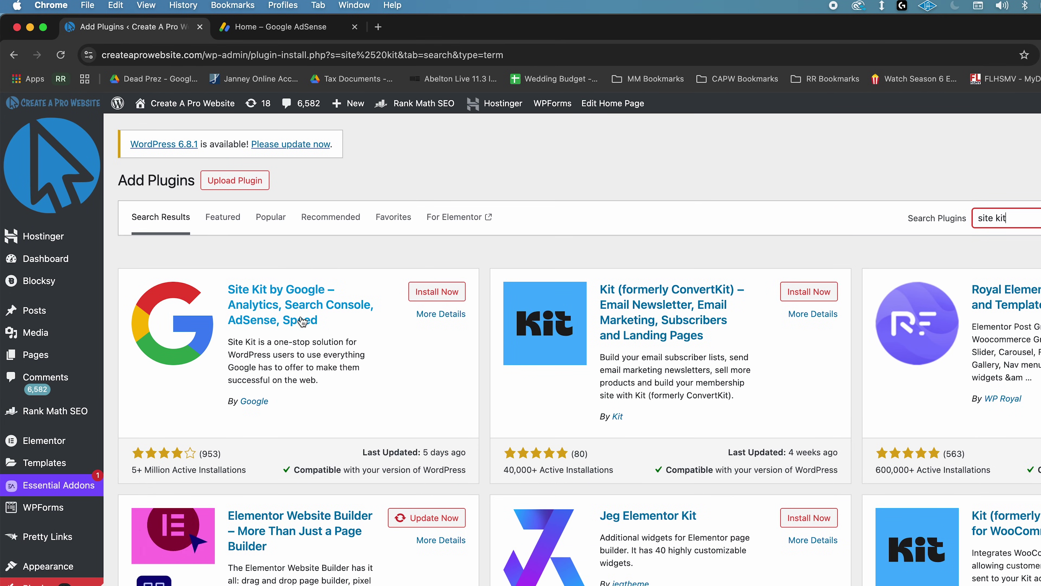
pyautogui.click(435, 294)
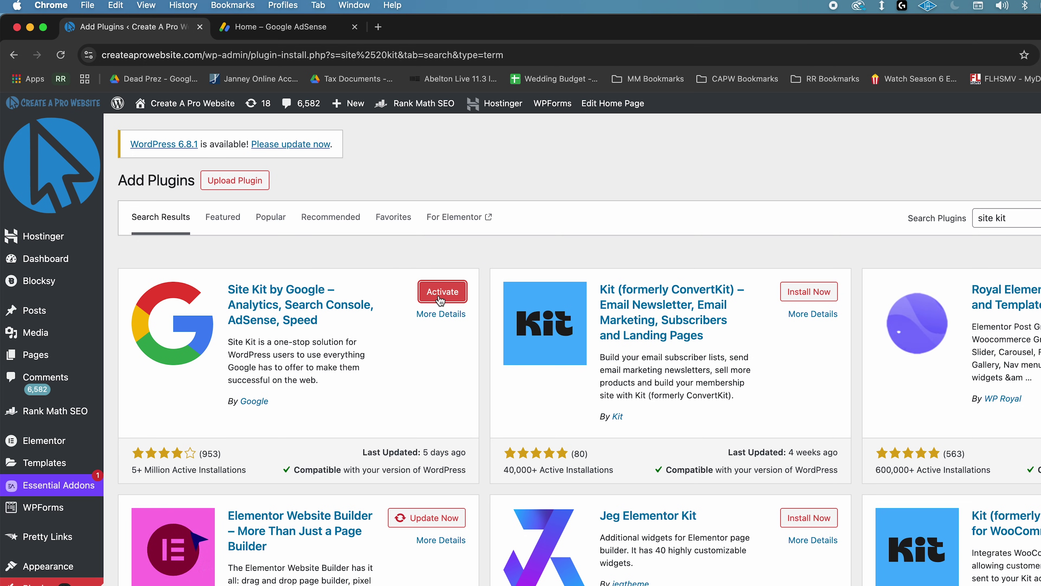
pyautogui.click(440, 293)
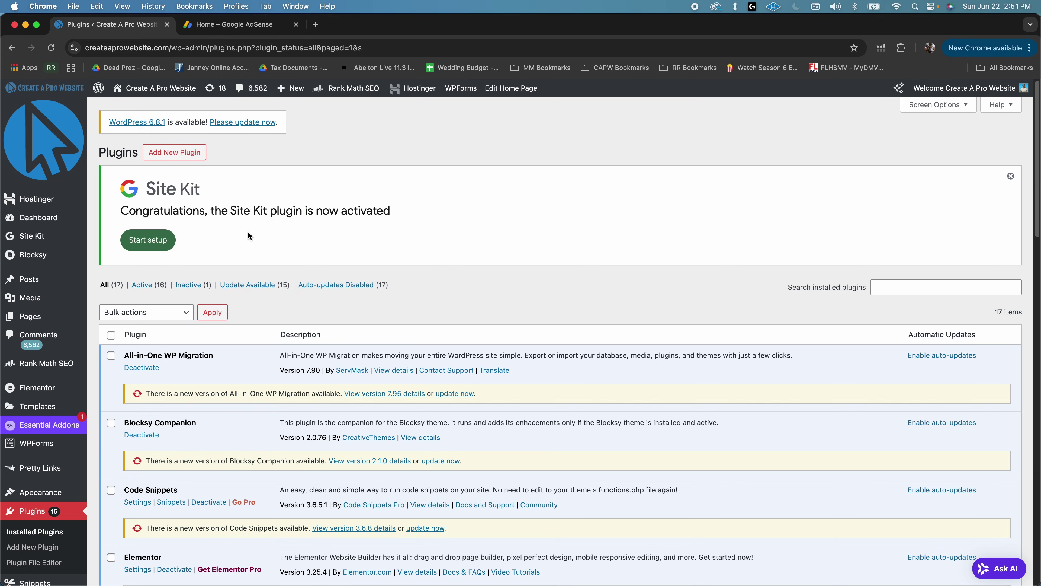
# - Start Site Kit setup and sign in with the second Google account, granting access
pyautogui.click(148, 242)
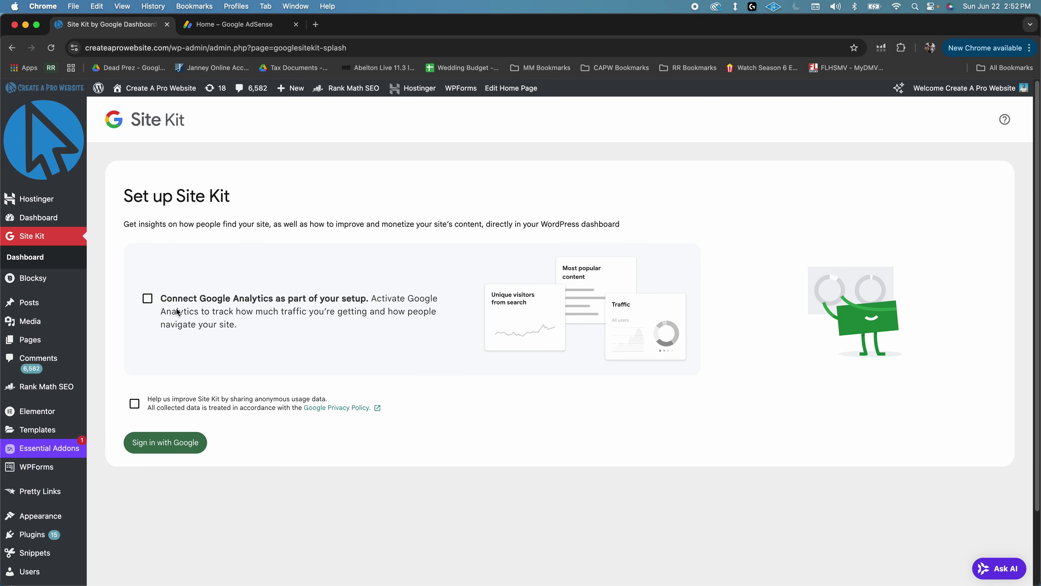
pyautogui.click(166, 442)
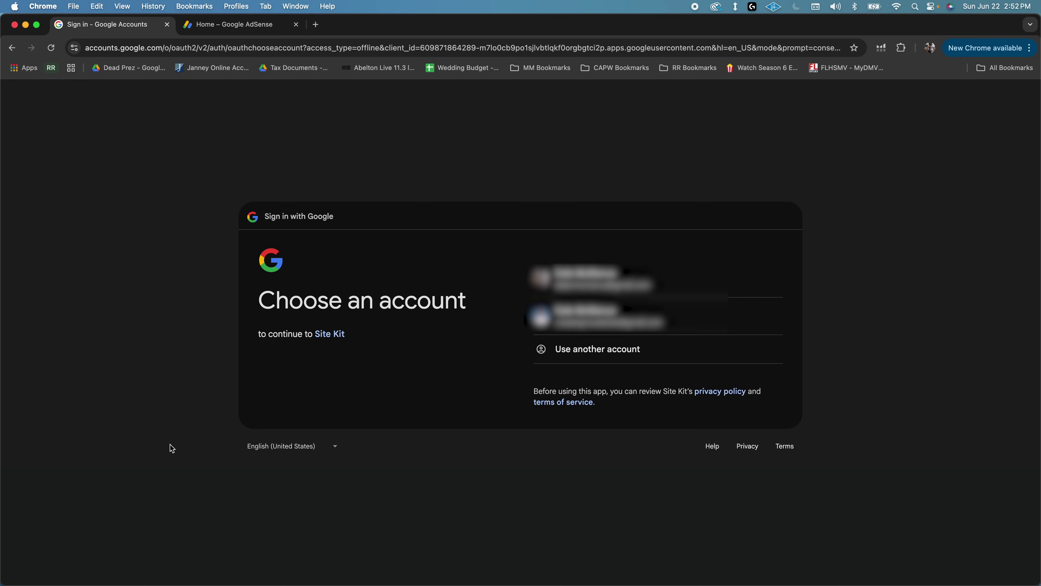
pyautogui.click(555, 322)
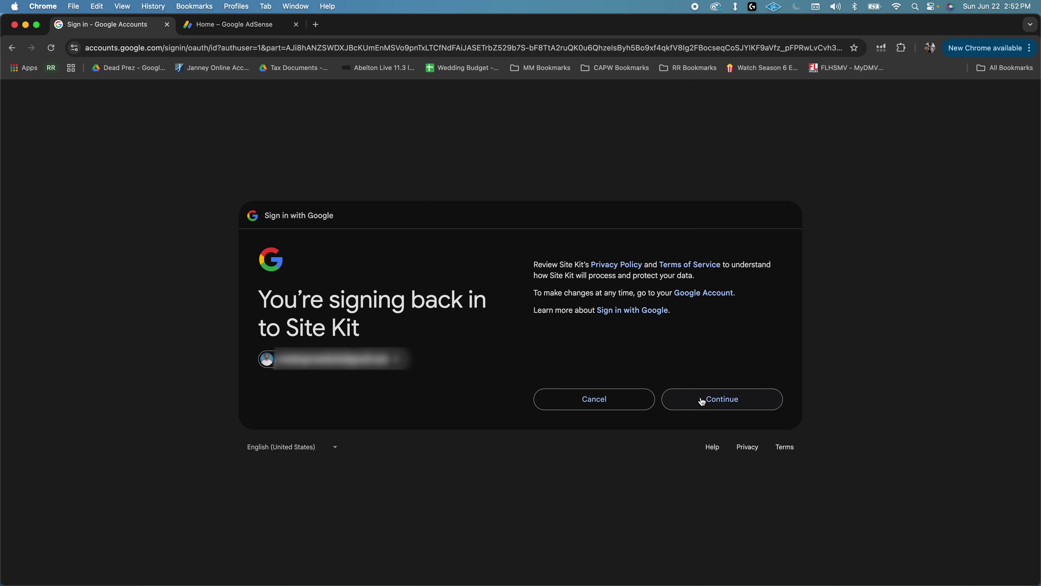
pyautogui.click(702, 401)
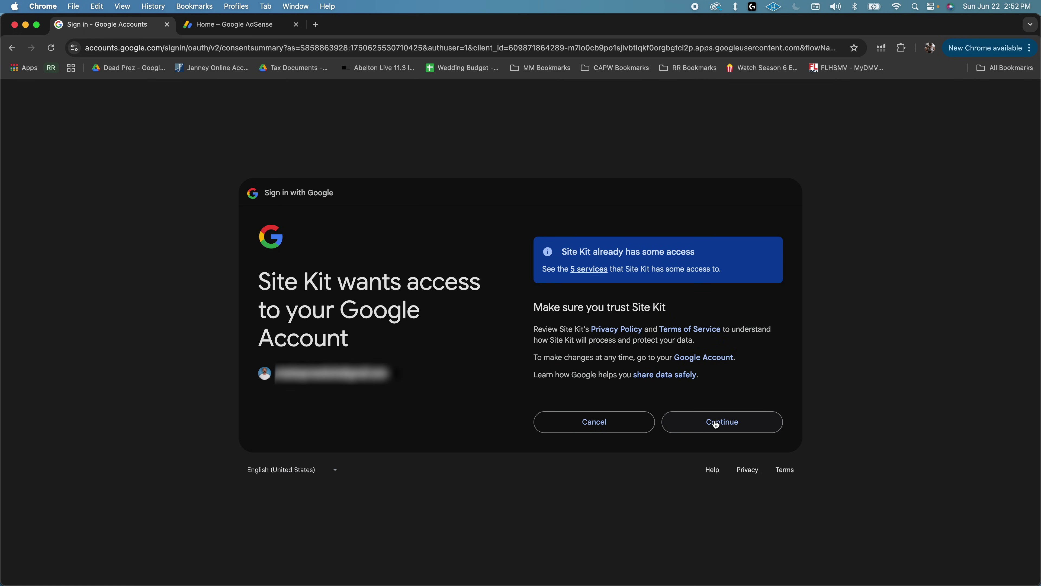
pyautogui.click(699, 431)
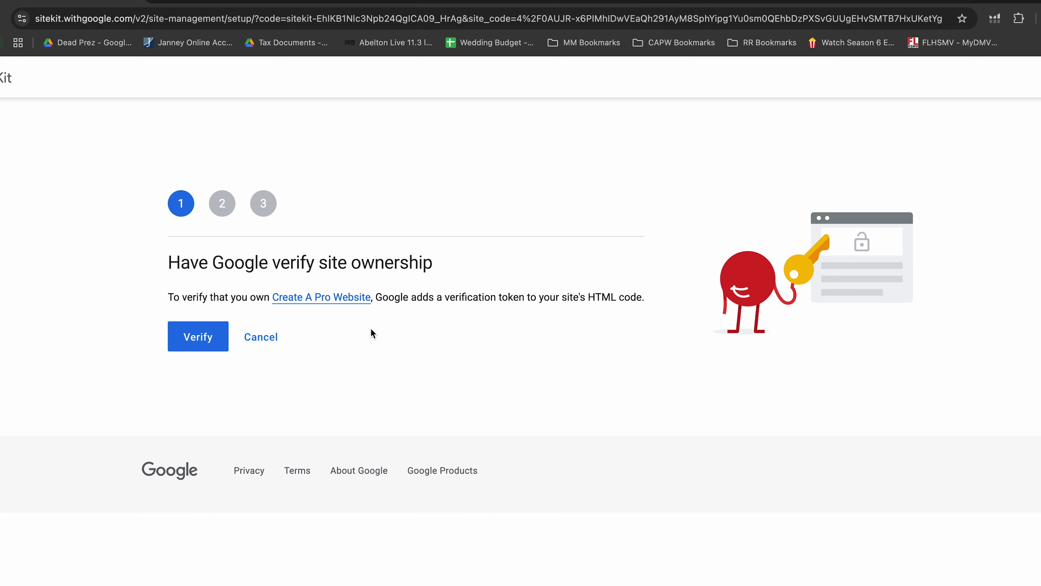
# - Verify site ownership, allow metrics, pass the Search Console step and open the Site Kit dashboard
pyautogui.click(196, 349)
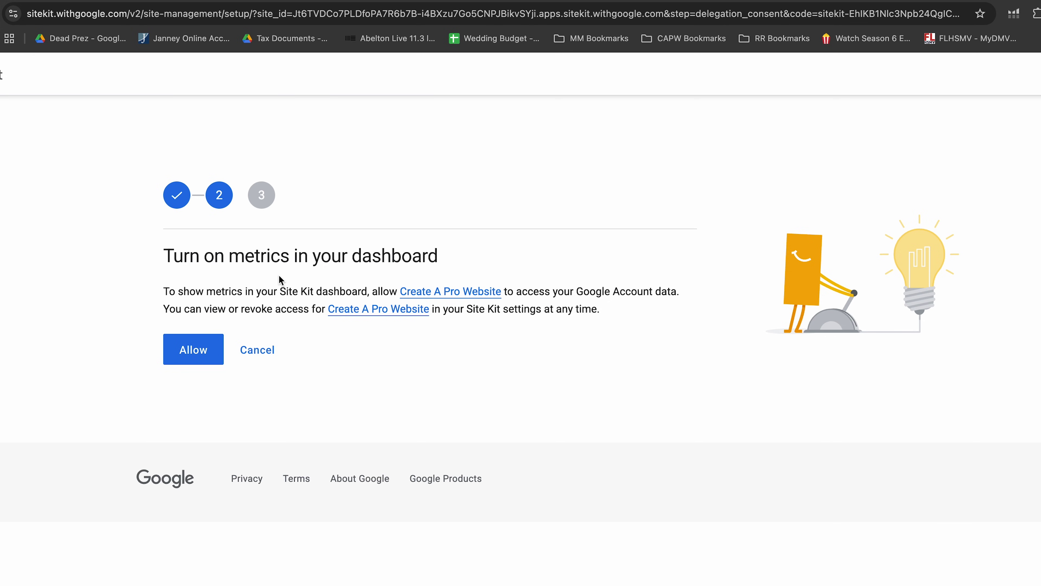
pyautogui.click(209, 361)
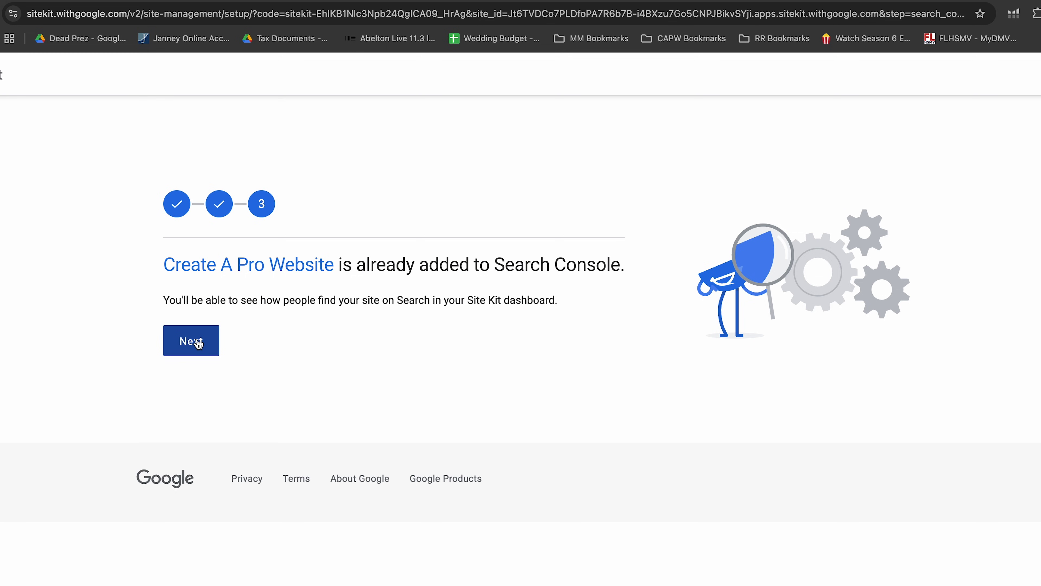
pyautogui.click(194, 346)
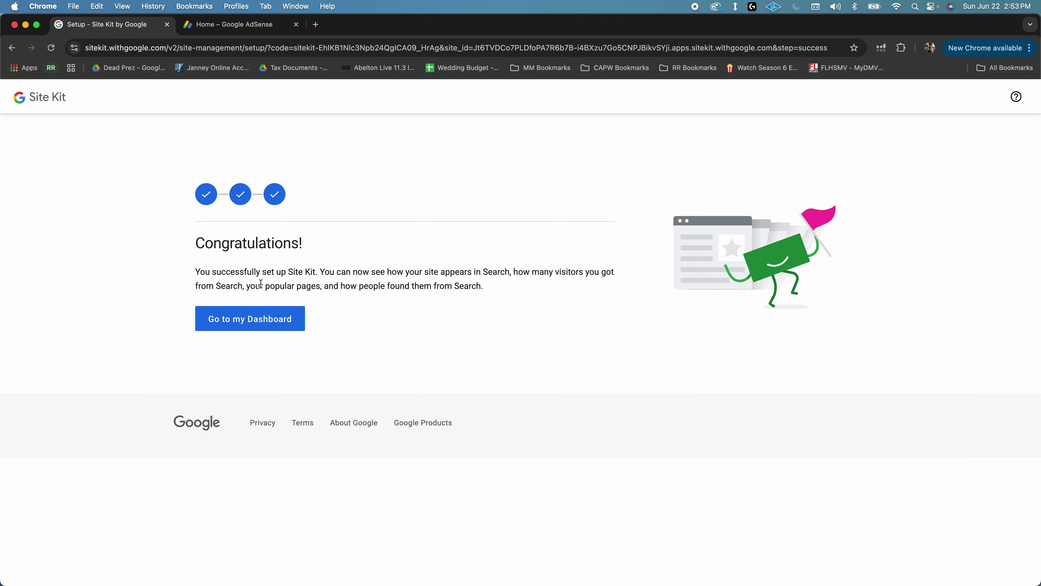
pyautogui.click(270, 311)
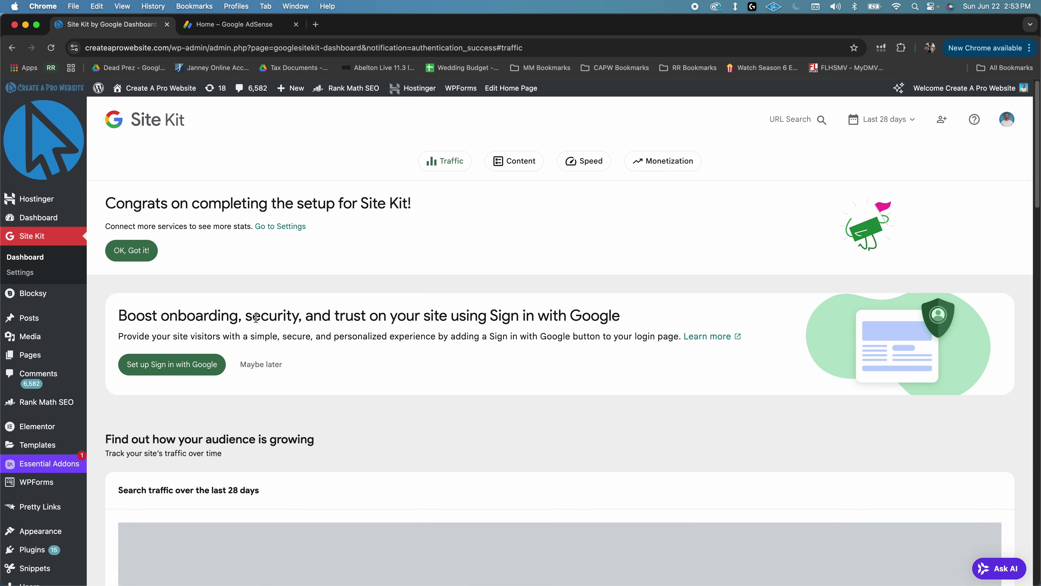
# - Copy the AdSense code snippet for connecting createaprowebsite.com, then return to WordPress
pyautogui.click(246, 29)
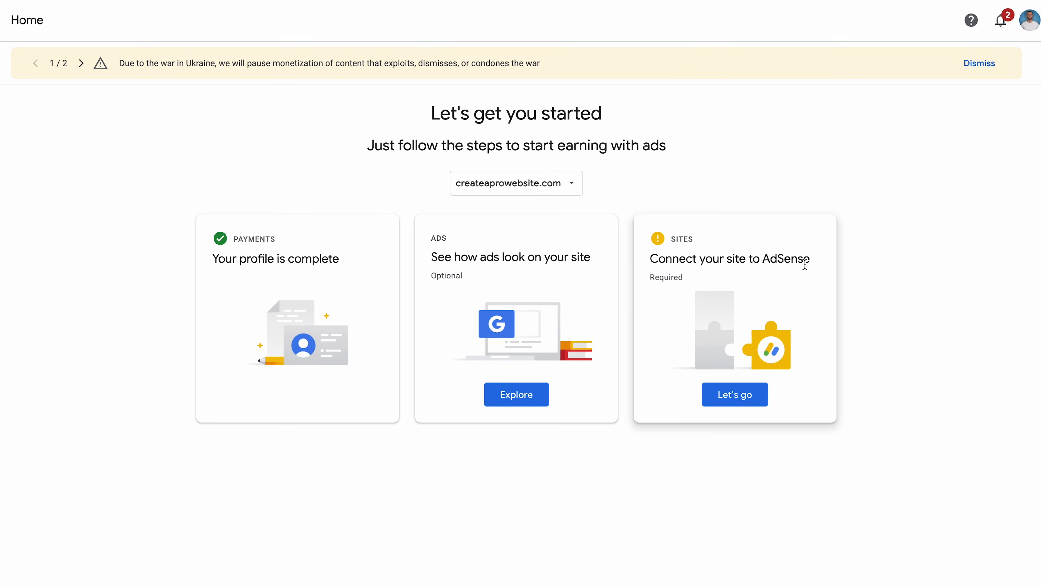
pyautogui.click(734, 396)
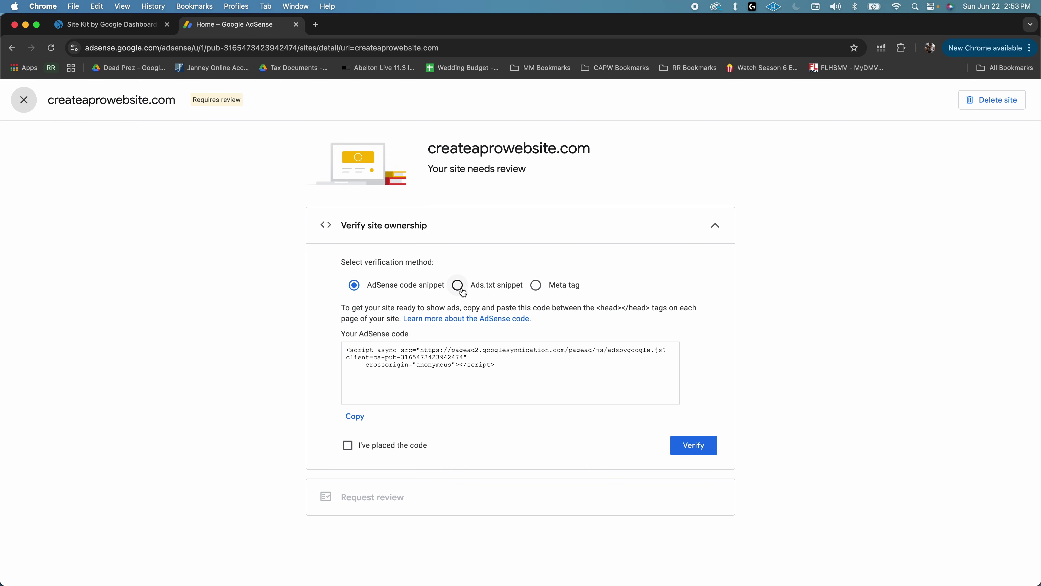
pyautogui.click(535, 285)
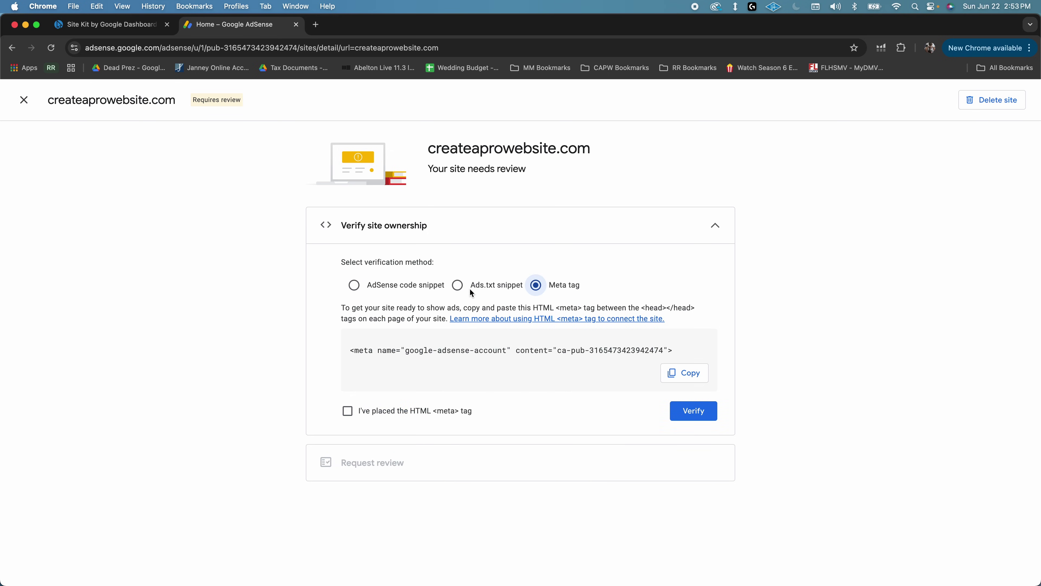
pyautogui.click(355, 286)
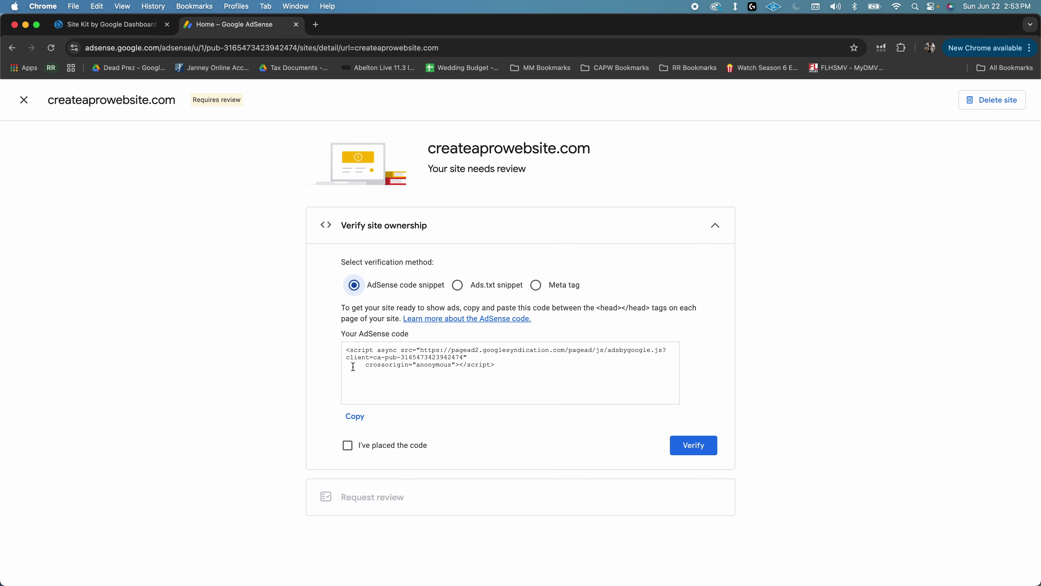
pyautogui.click(355, 416)
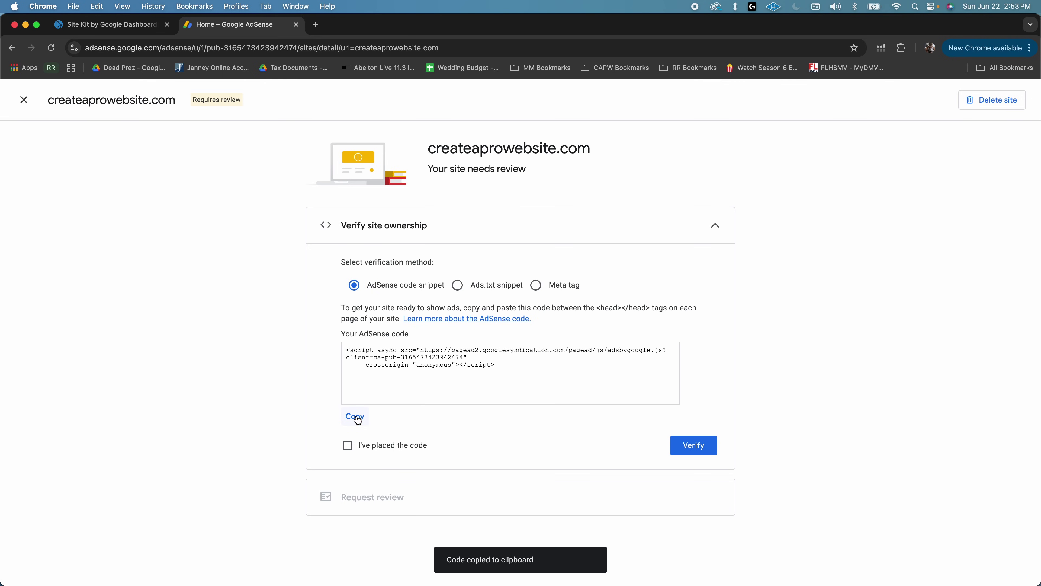
pyautogui.click(112, 26)
# - Open the live site's home page in the Elementor editor
pyautogui.moveTo(145, 99)
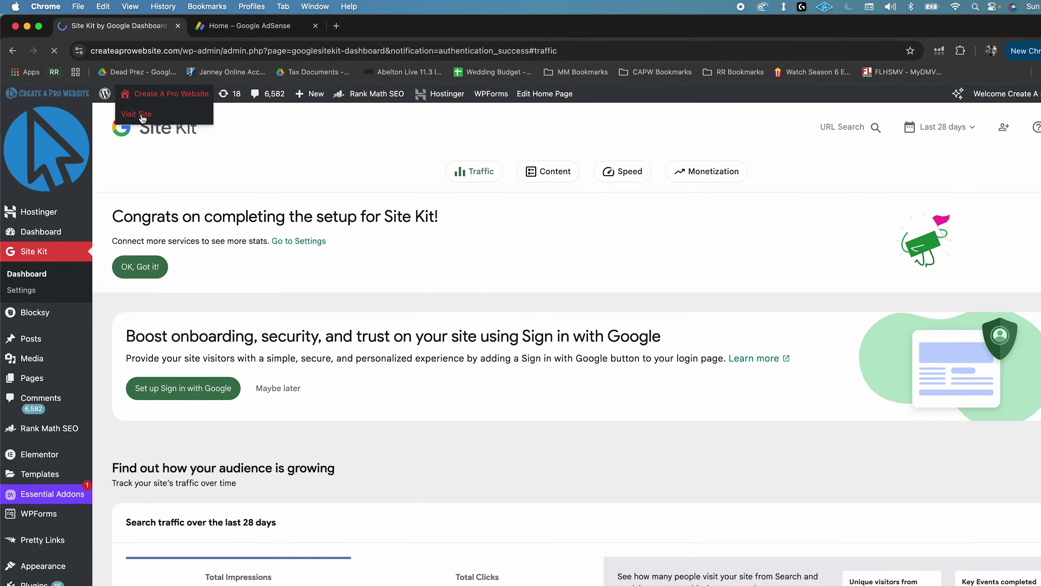
pyautogui.click(160, 130)
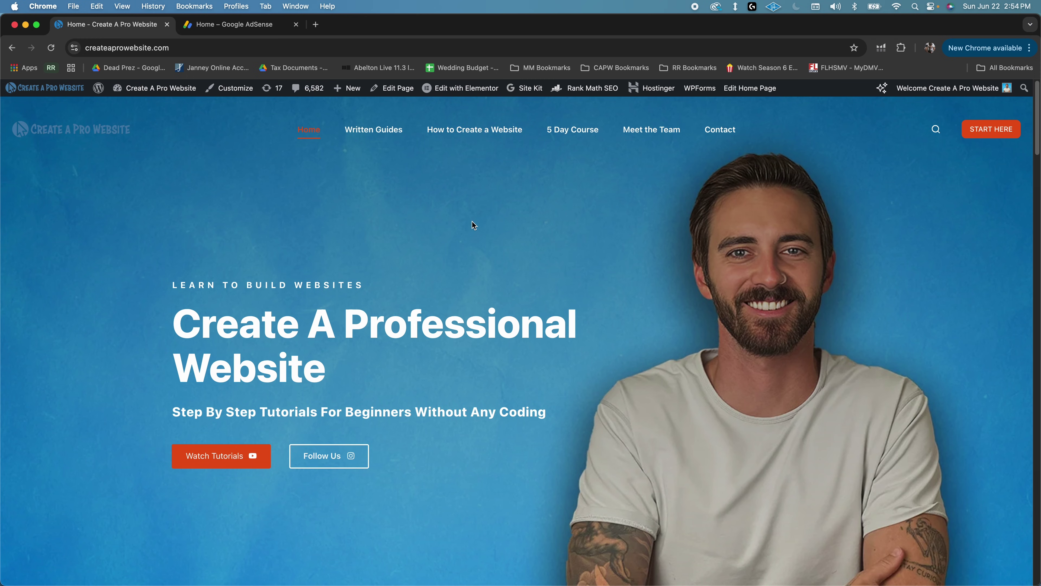
pyautogui.moveTo(454, 95)
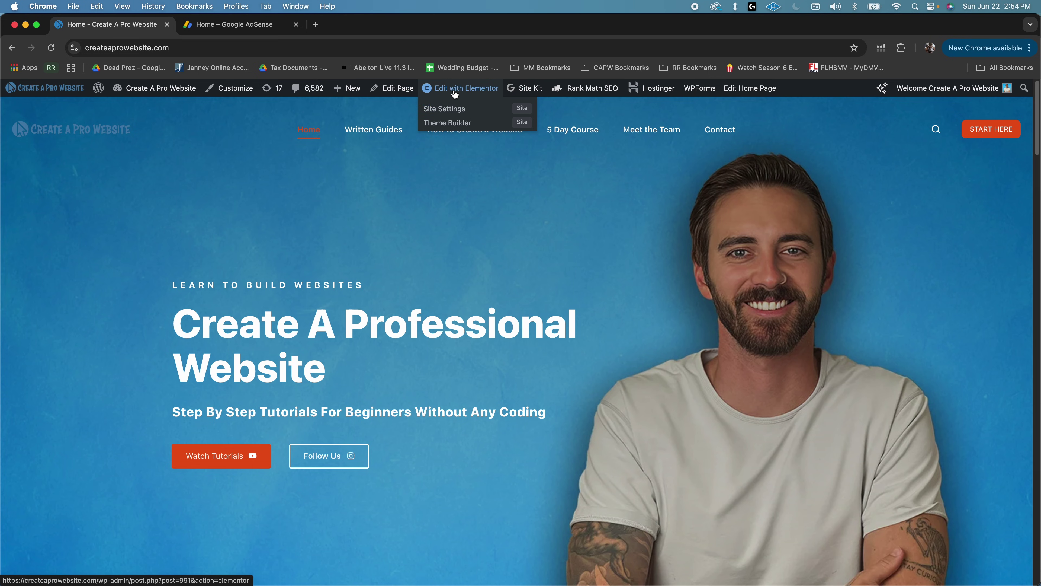
pyautogui.click(455, 94)
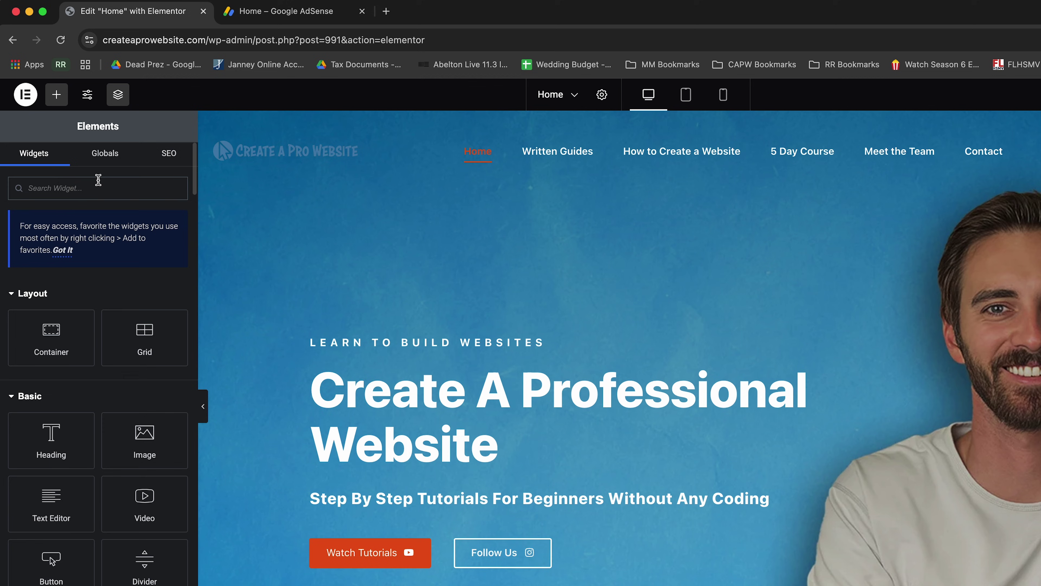
# - Place an HTML widget below the hero buttons and paste the AdSense script into it
pyautogui.click(53, 170)
pyautogui.write('html')
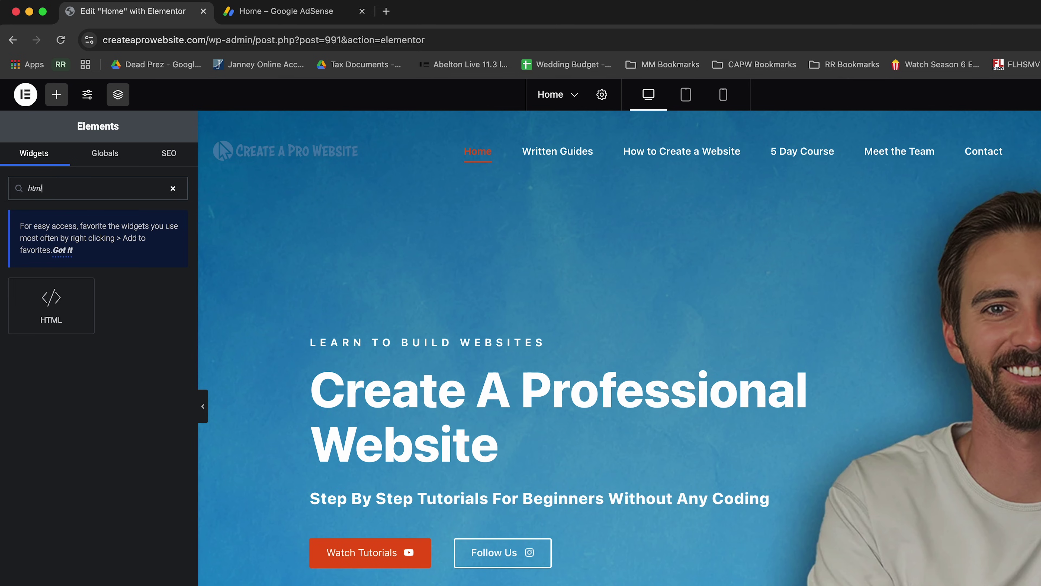
pyautogui.scroll(-5, 647, 399)
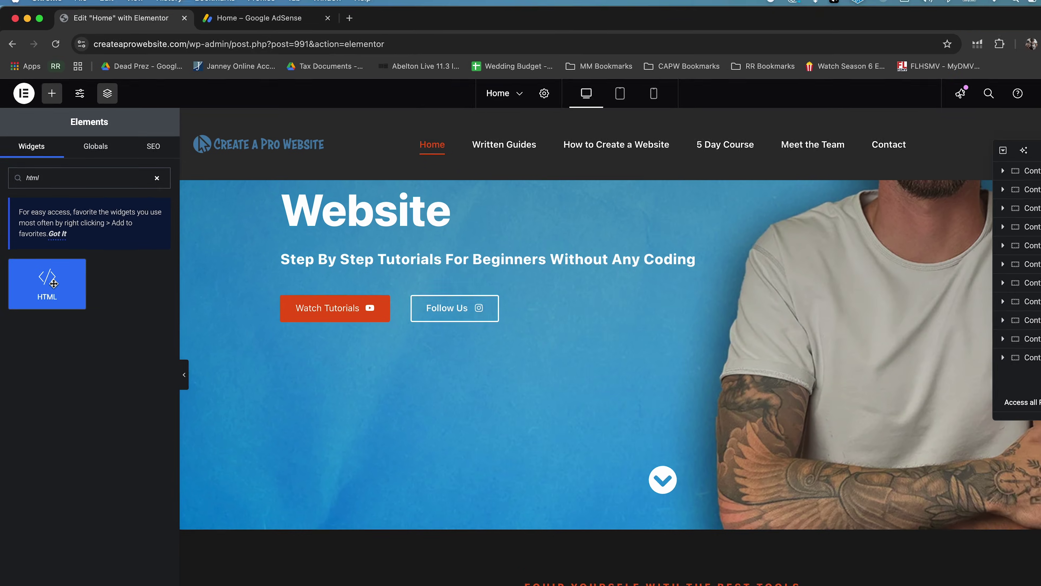
pyautogui.moveTo(54, 283); pyautogui.dragTo(590, 470)
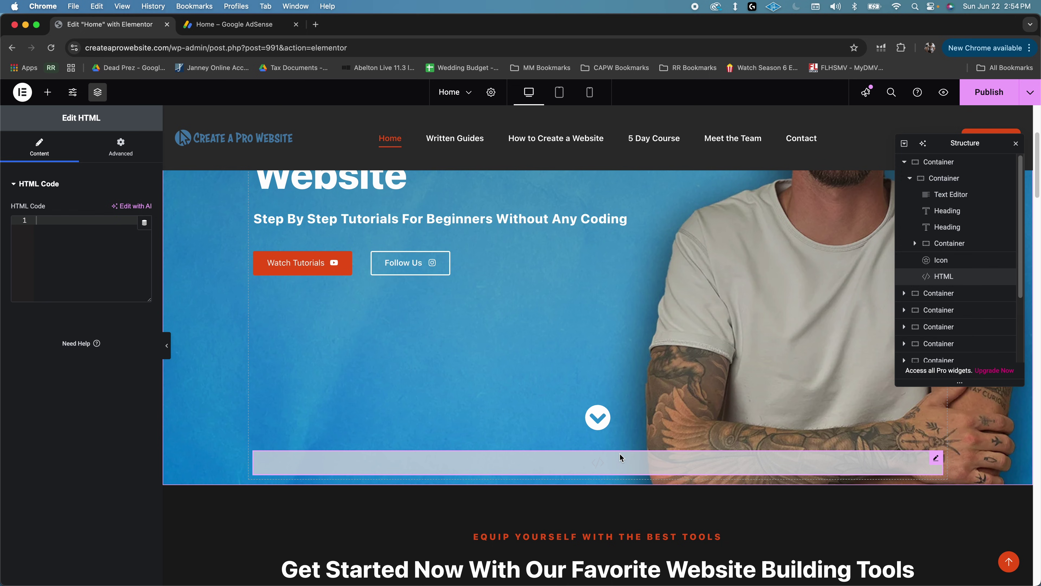
pyautogui.scroll(3, 631, 300)
pyautogui.scroll(3, 612, 217)
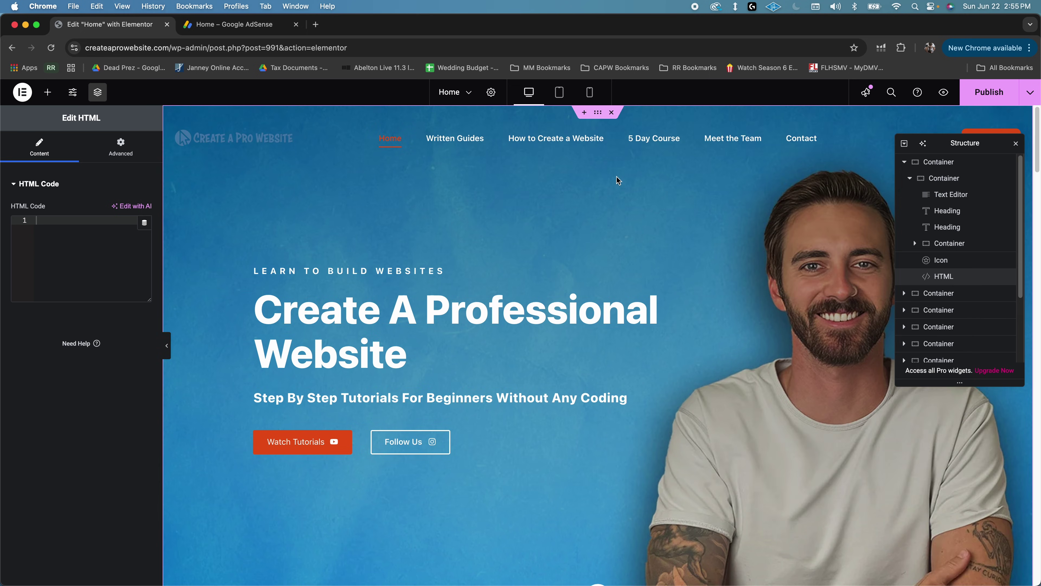
pyautogui.scroll(-5, 607, 332)
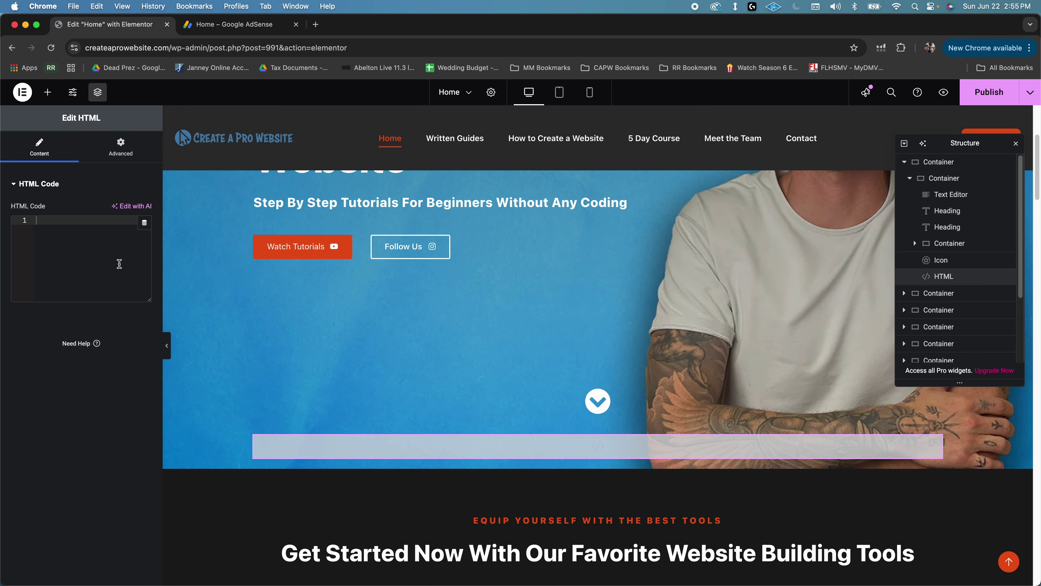
pyautogui.click(51, 222)
pyautogui.press('super+v')
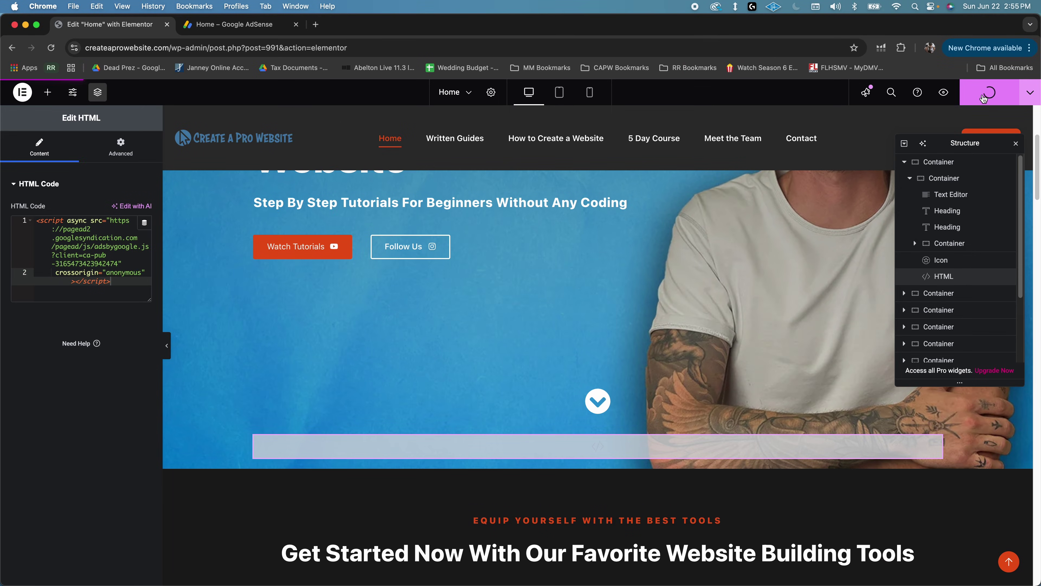
# - Publish the Elementor home page changes and exit to WordPress
pyautogui.click(970, 119)
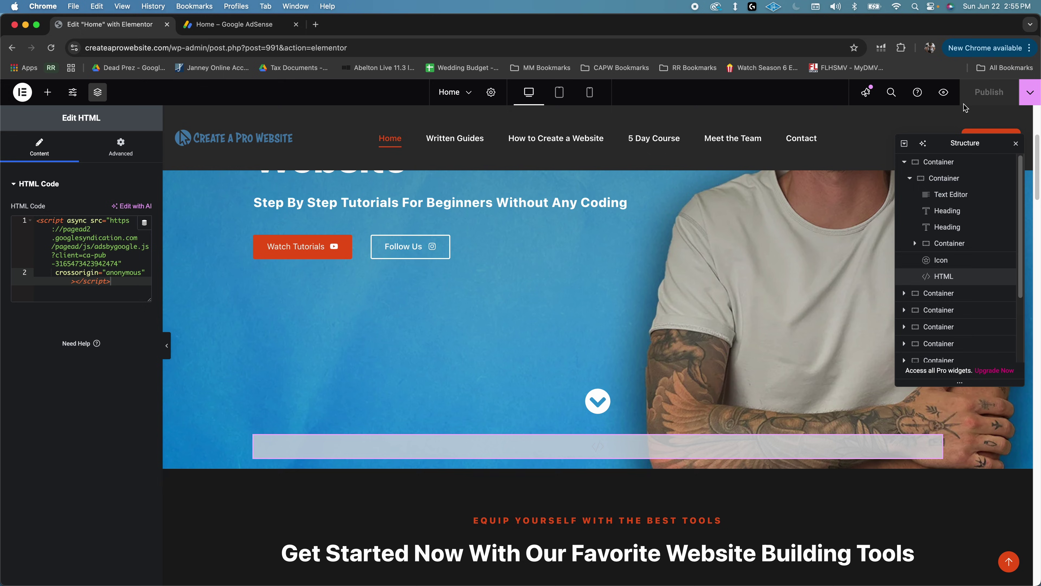
pyautogui.click(21, 93)
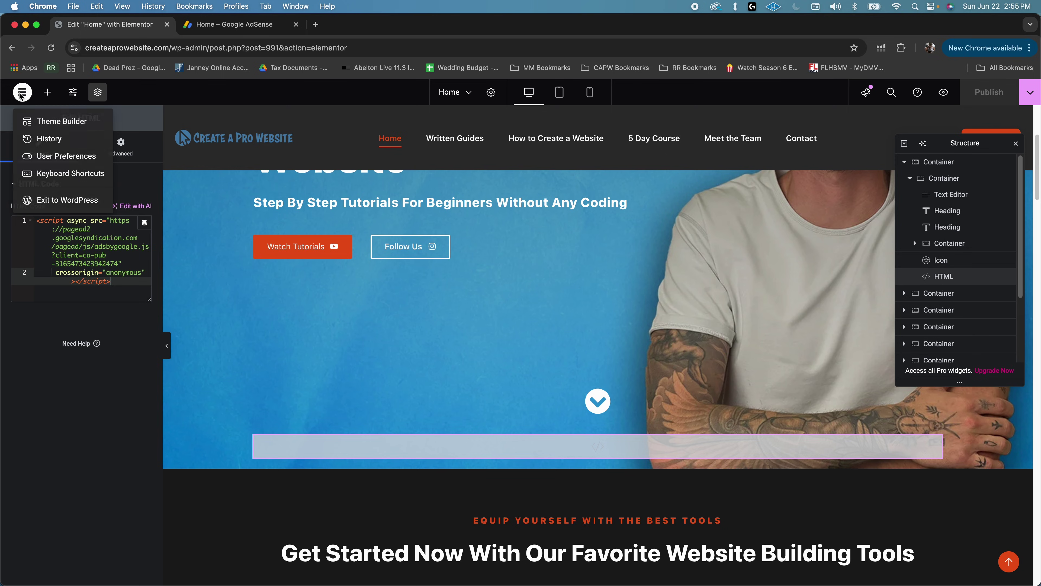
pyautogui.click(67, 200)
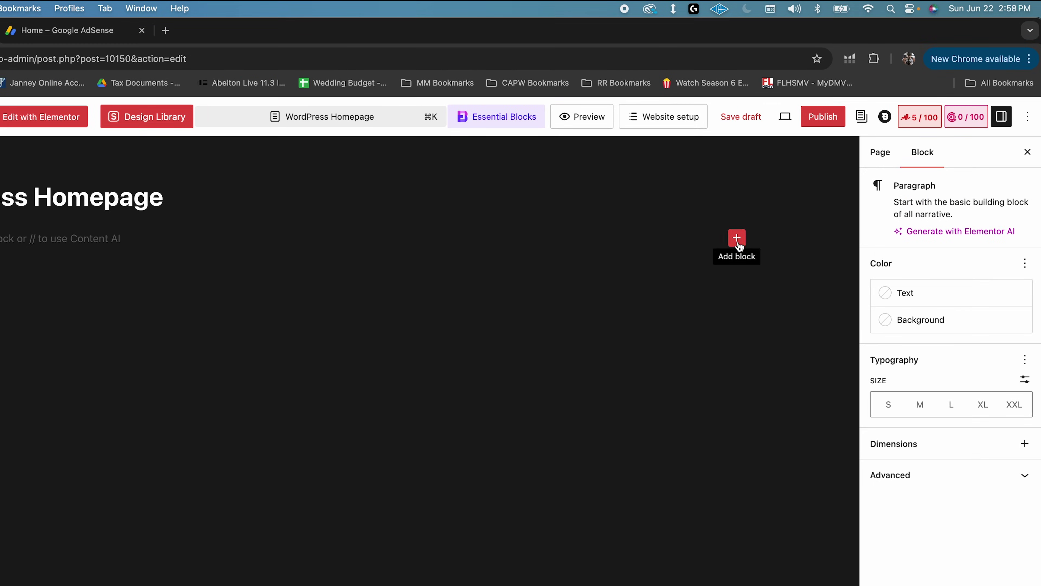
# - Add a Custom HTML block with the pasted AdSense script and publish the WordPress Homepage page
pyautogui.click(736, 239)
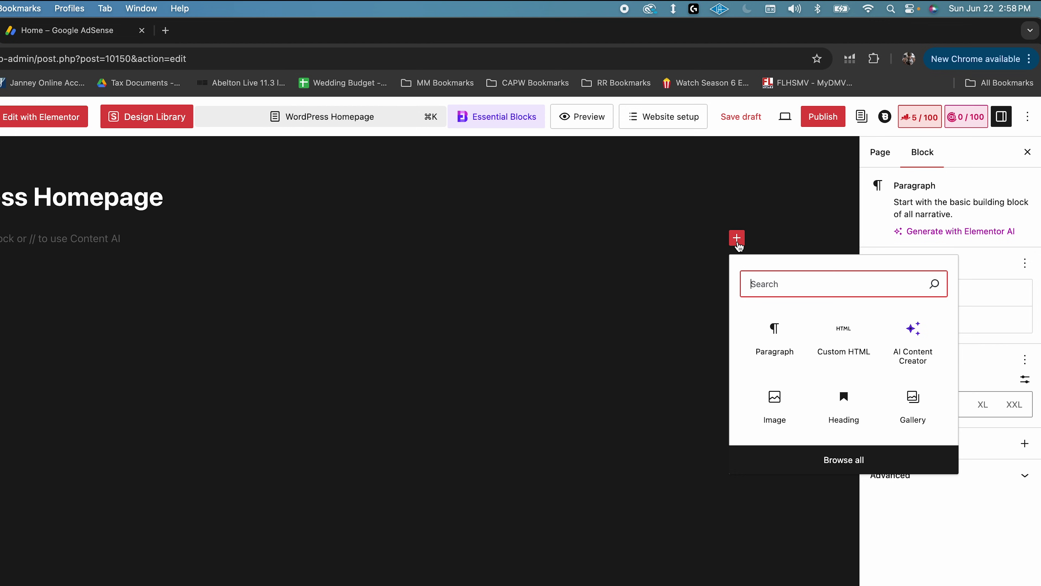
pyautogui.write('html')
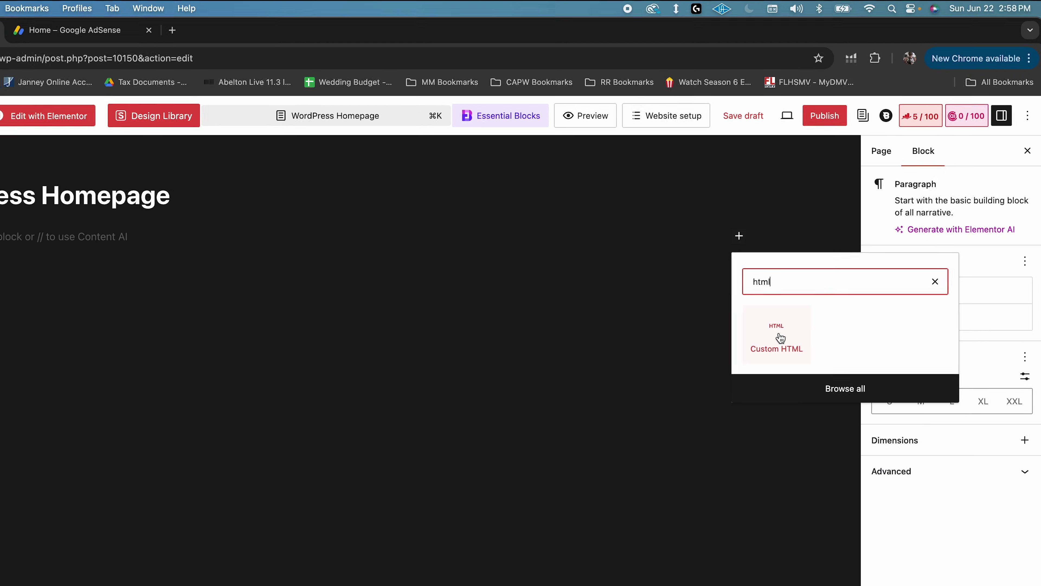
pyautogui.click(778, 336)
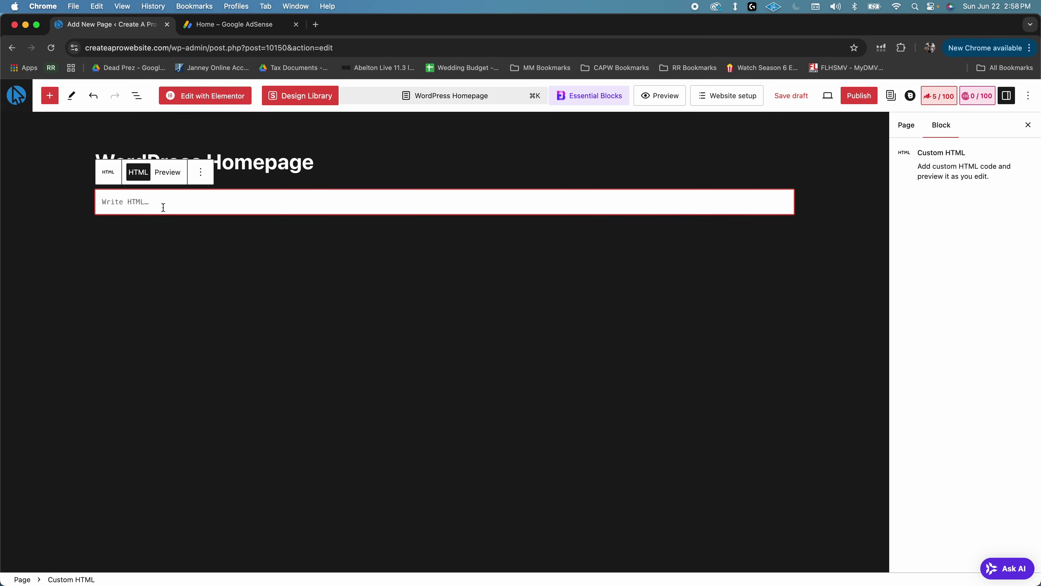
pyautogui.press('super+v')
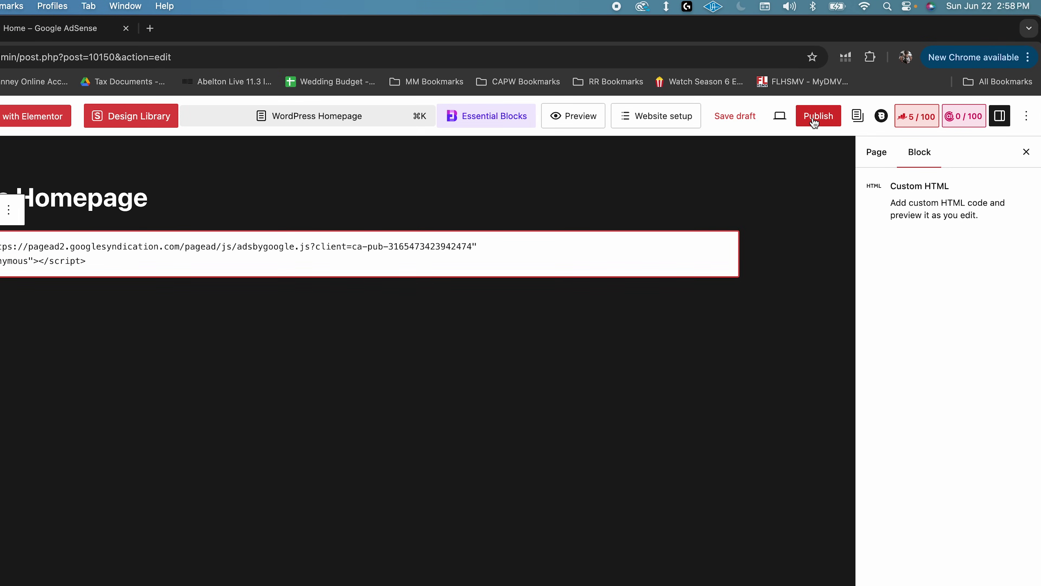
pyautogui.click(814, 122)
pyautogui.click(882, 118)
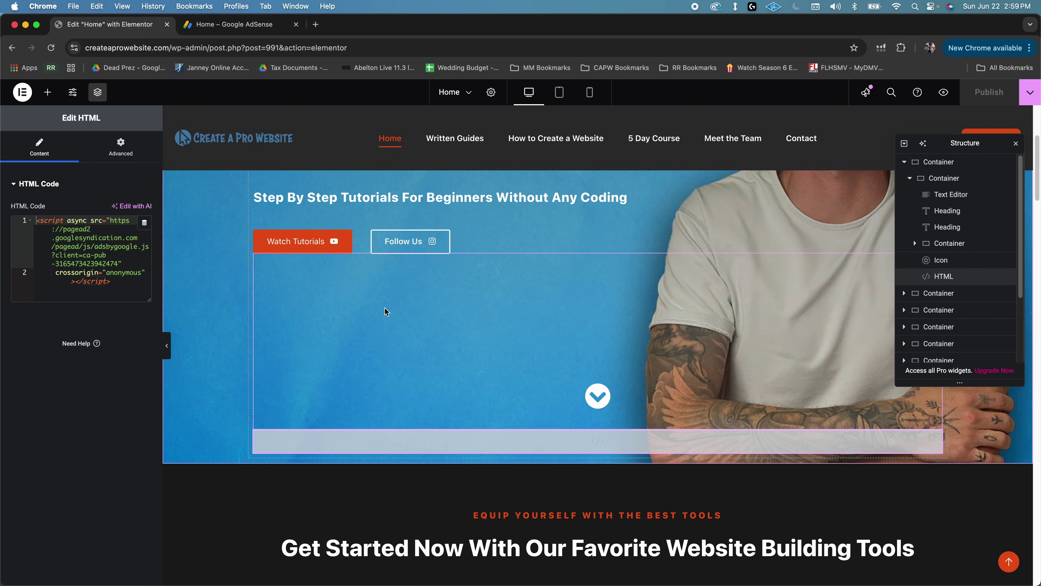
# - Confirm the AdSense code is placed and verify ownership of createaprowebsite.com
pyautogui.click(248, 27)
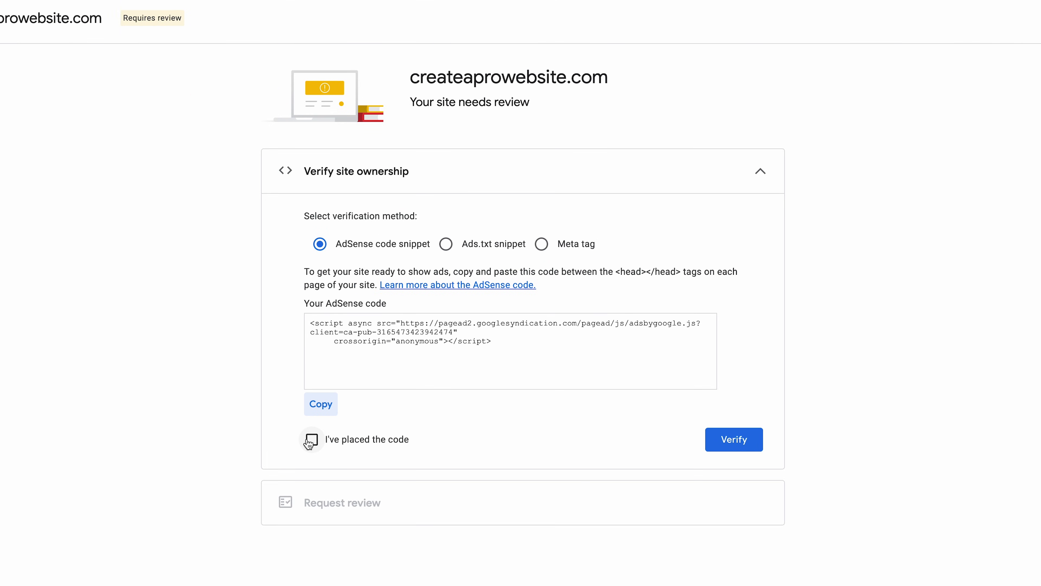
pyautogui.click(310, 440)
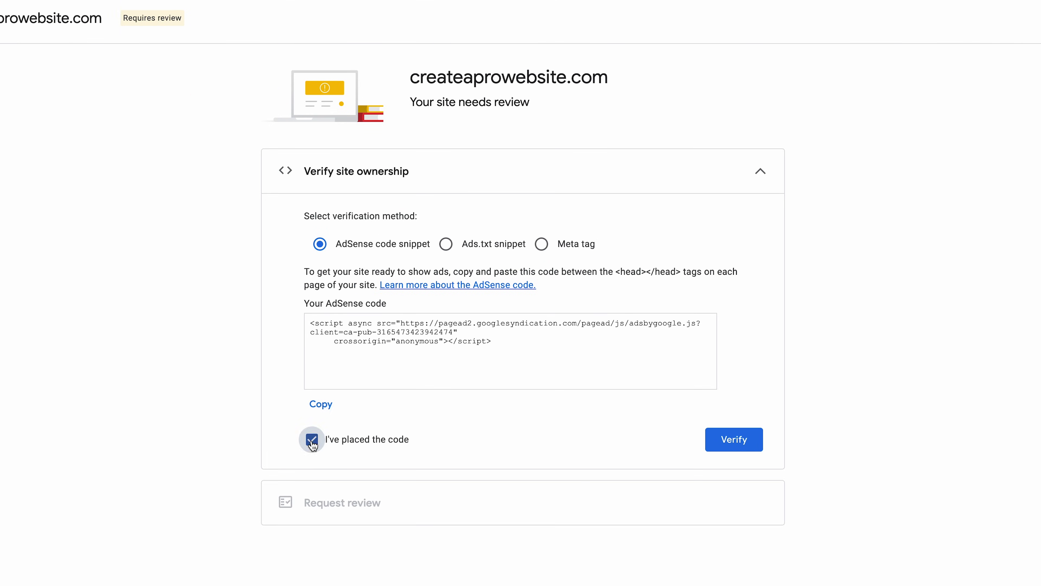
pyautogui.click(731, 444)
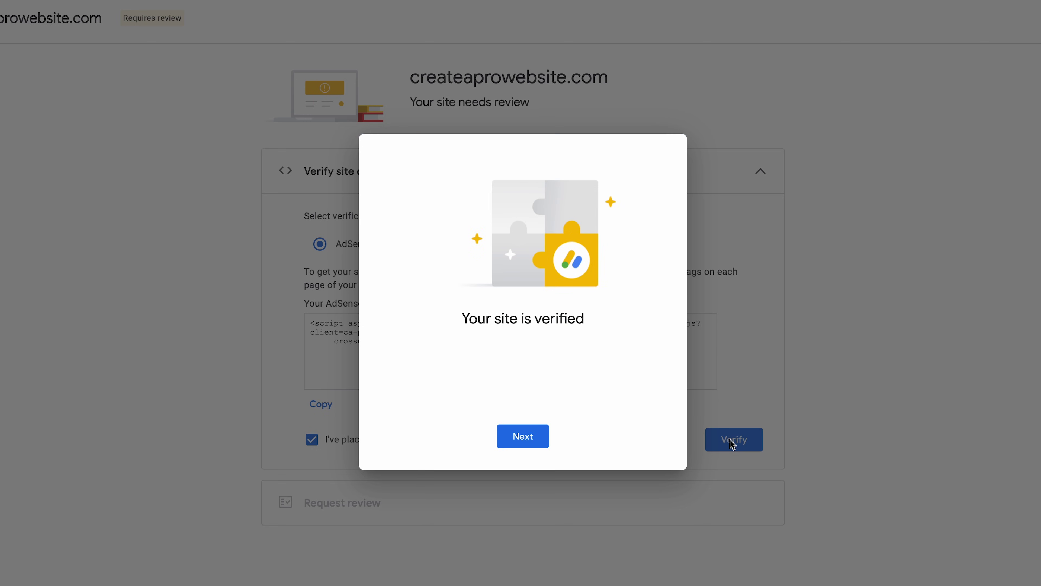
pyautogui.click(524, 445)
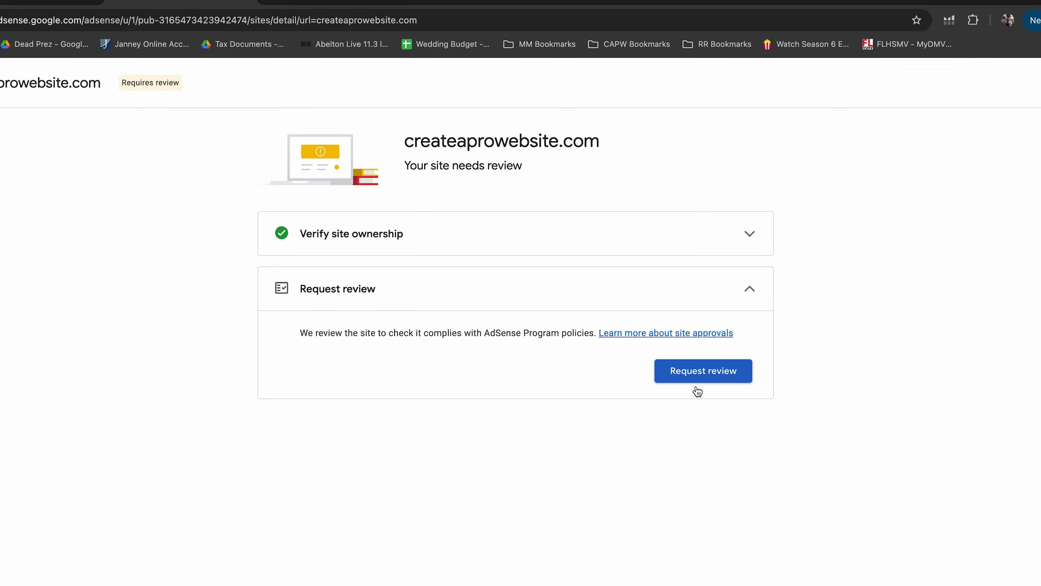
# - Request AdSense review for createaprowebsite.com
pyautogui.click(701, 386)
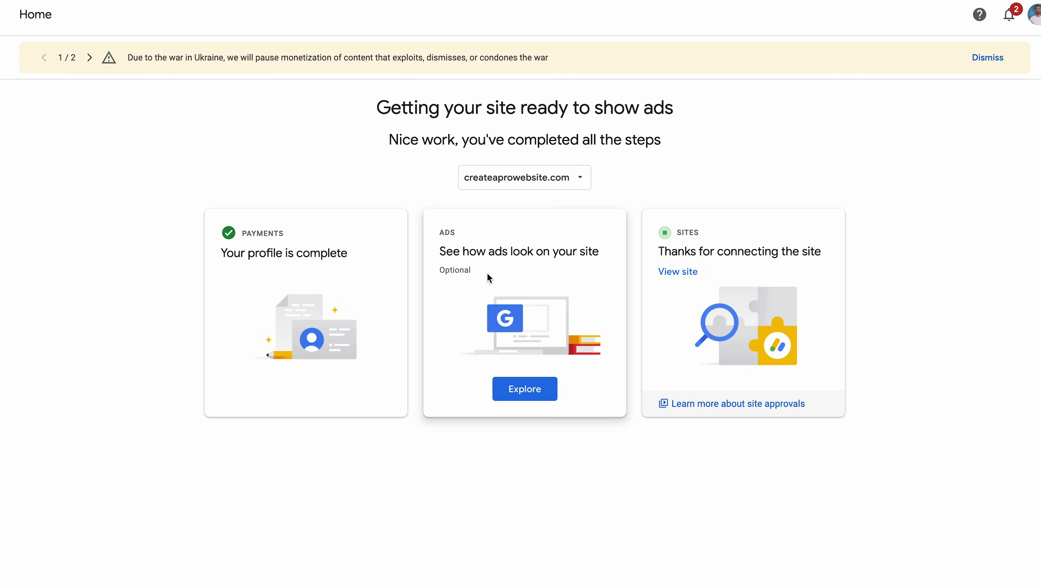
pyautogui.click(524, 394)
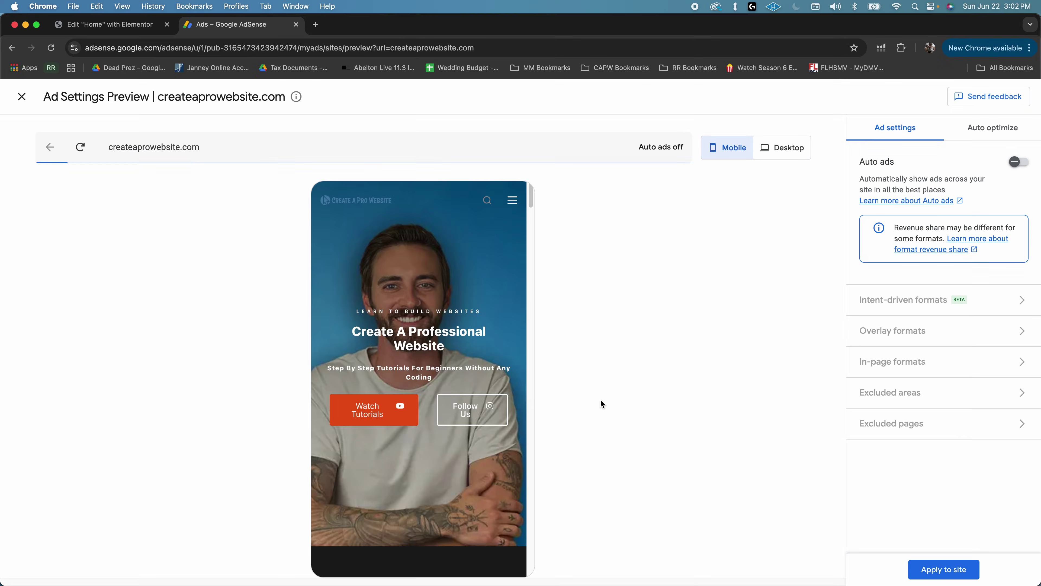
pyautogui.scroll(-10, 450, 413)
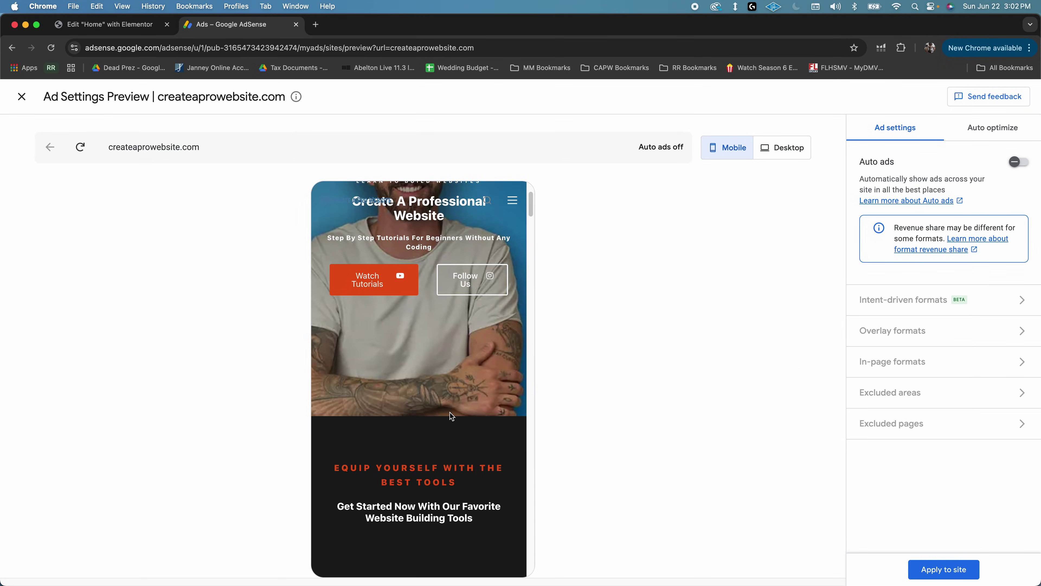
pyautogui.scroll(10, 451, 419)
pyautogui.click(782, 148)
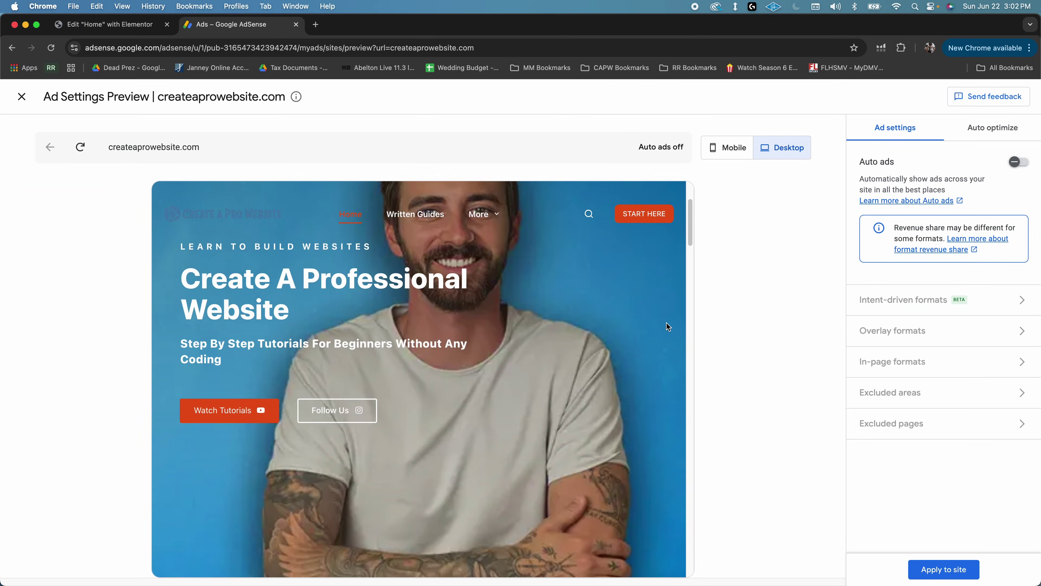
pyautogui.scroll(-5, 610, 414)
pyautogui.scroll(5, 664, 336)
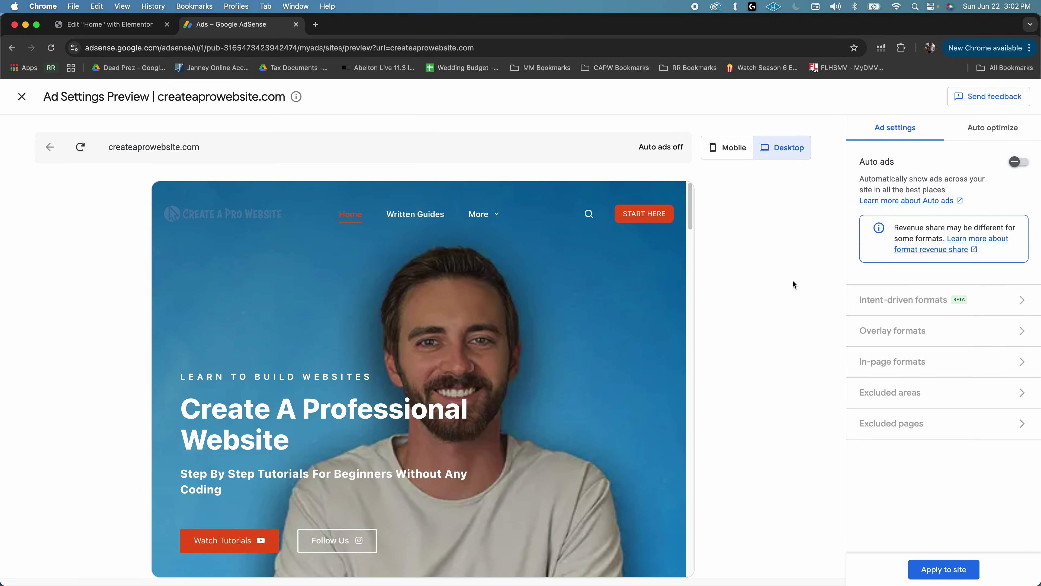
pyautogui.click(1017, 163)
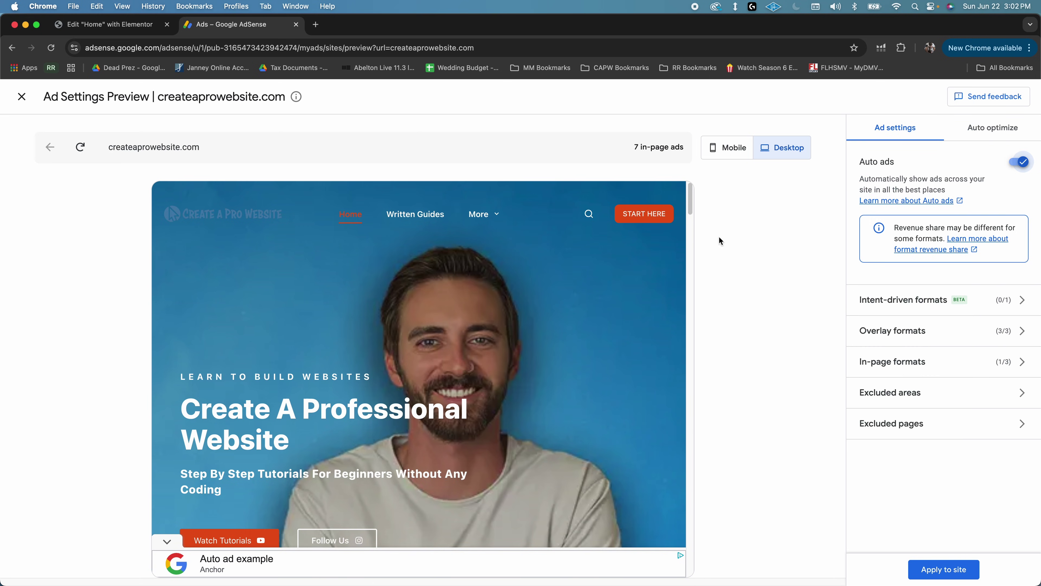
pyautogui.scroll(-8, 461, 343)
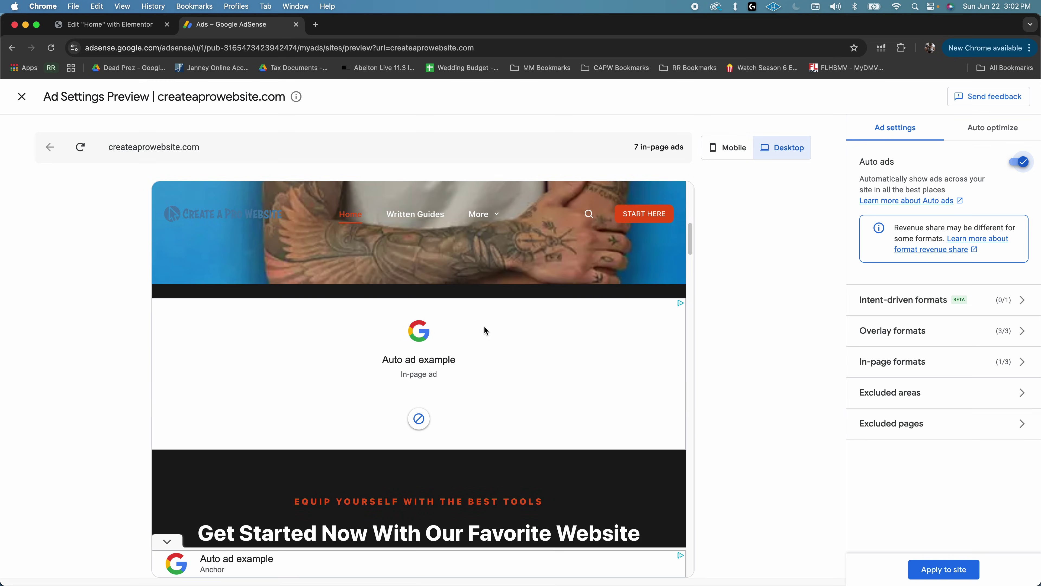
pyautogui.scroll(3, 460, 353)
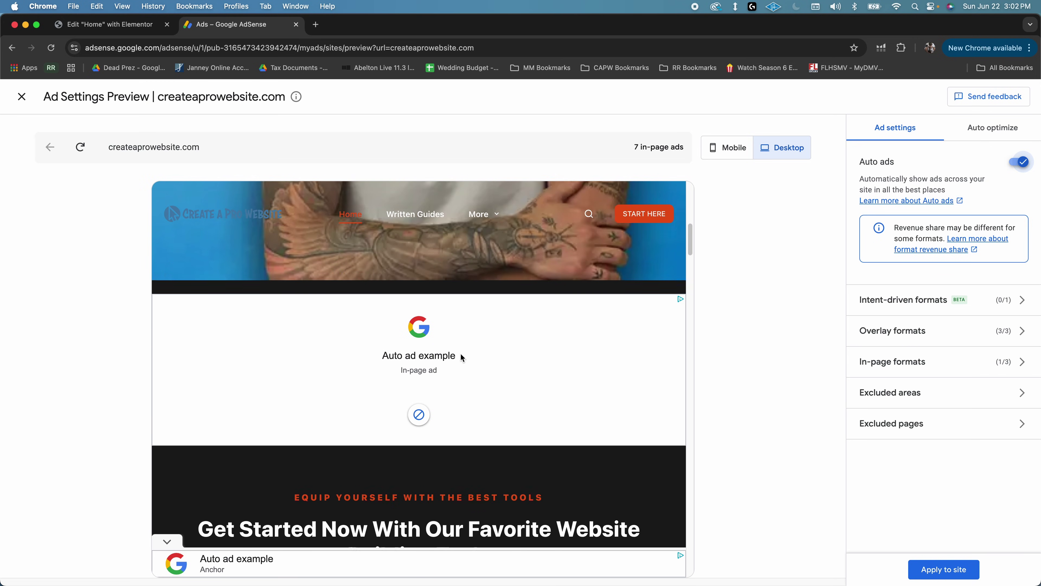
pyautogui.scroll(-5, 495, 363)
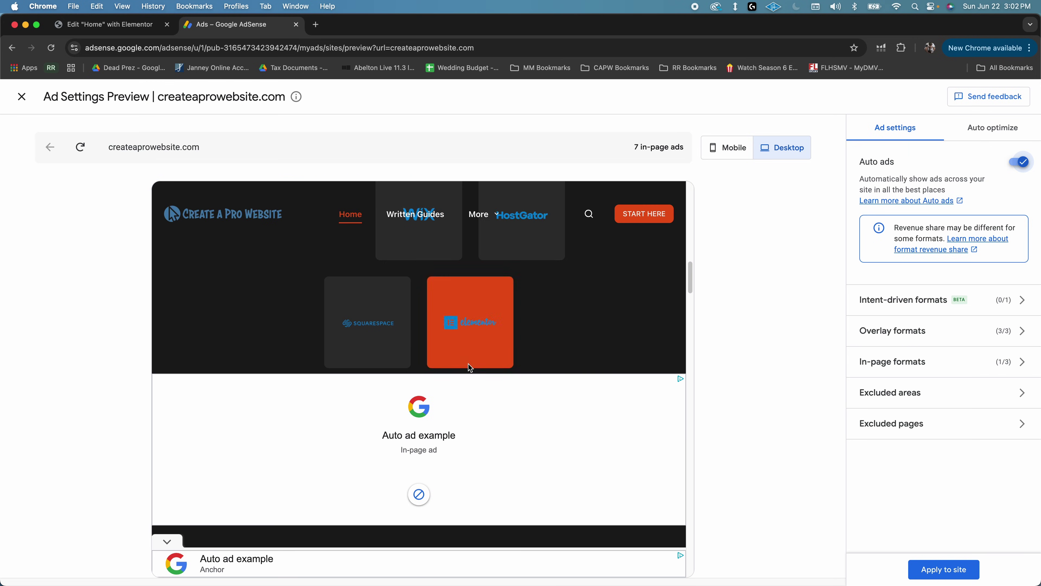
pyautogui.scroll(-5, 513, 352)
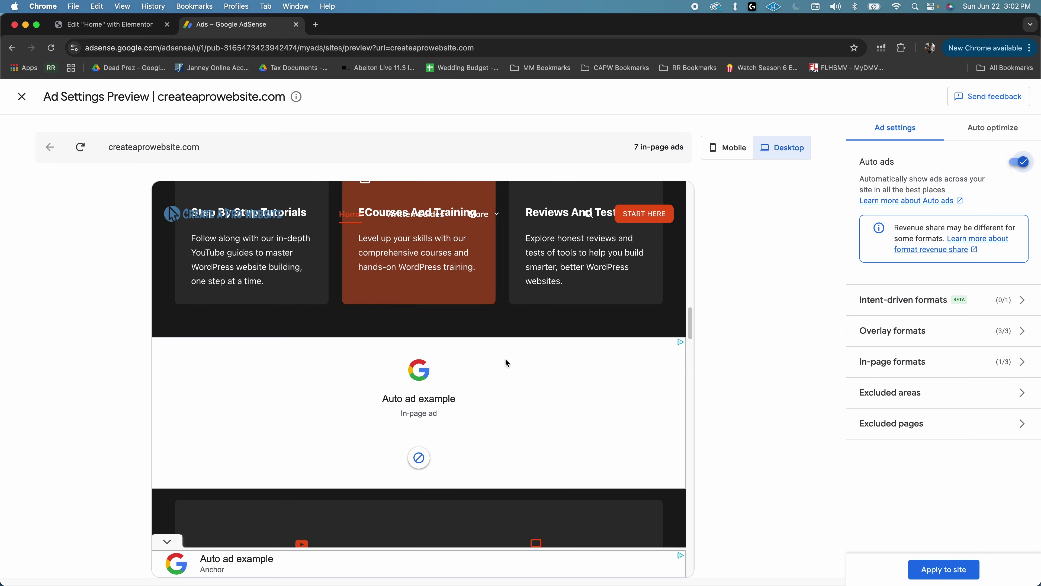
pyautogui.scroll(8, 512, 361)
pyautogui.scroll(10, 533, 377)
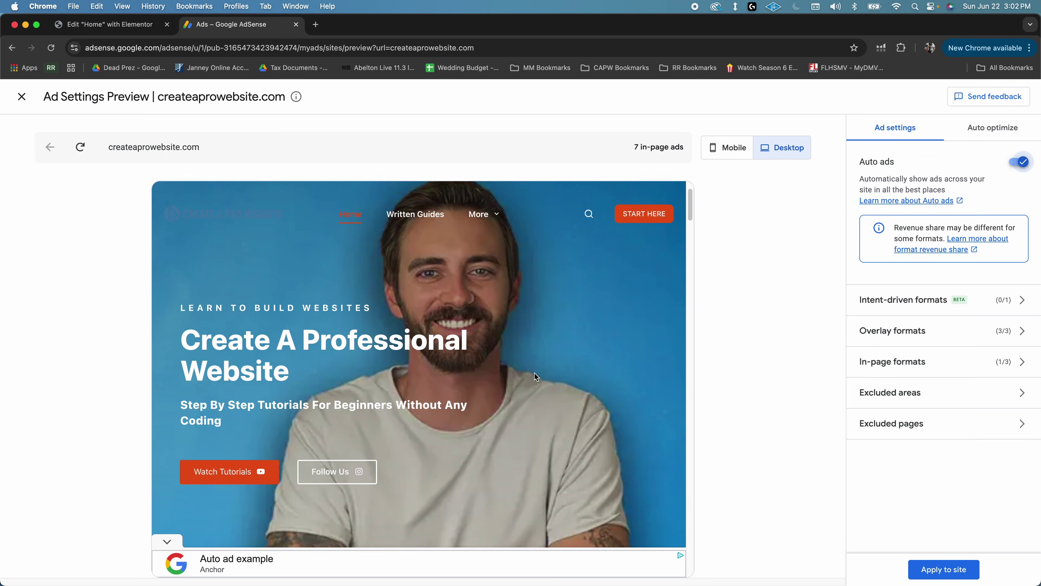
pyautogui.scroll(-5, 534, 374)
pyautogui.scroll(-8, 534, 374)
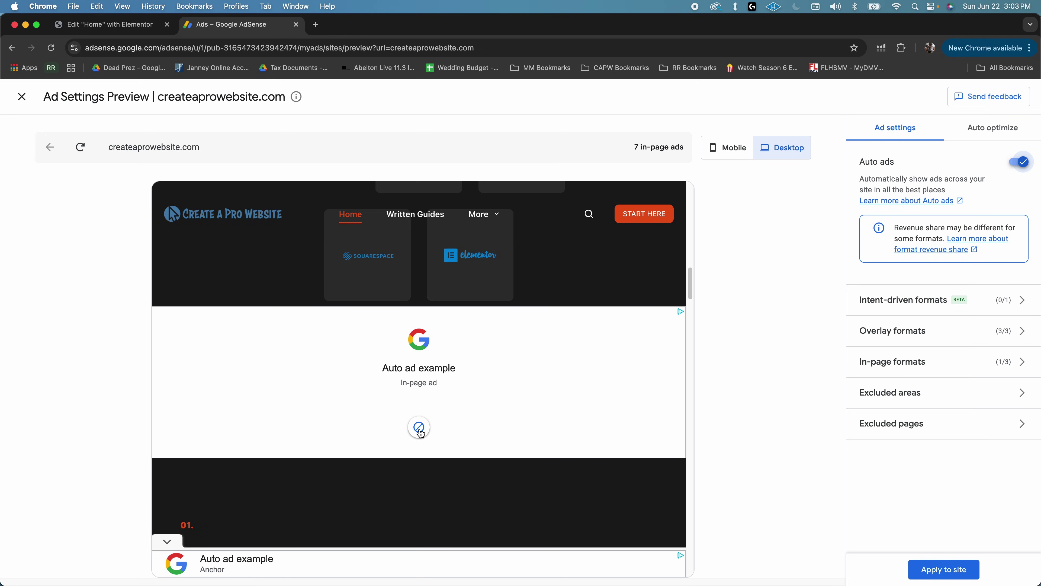
# - Exclude an in-page ad area, restore Area 1 so none stay excluded, then preview on mobile
pyautogui.click(419, 428)
pyautogui.scroll(5, 420, 429)
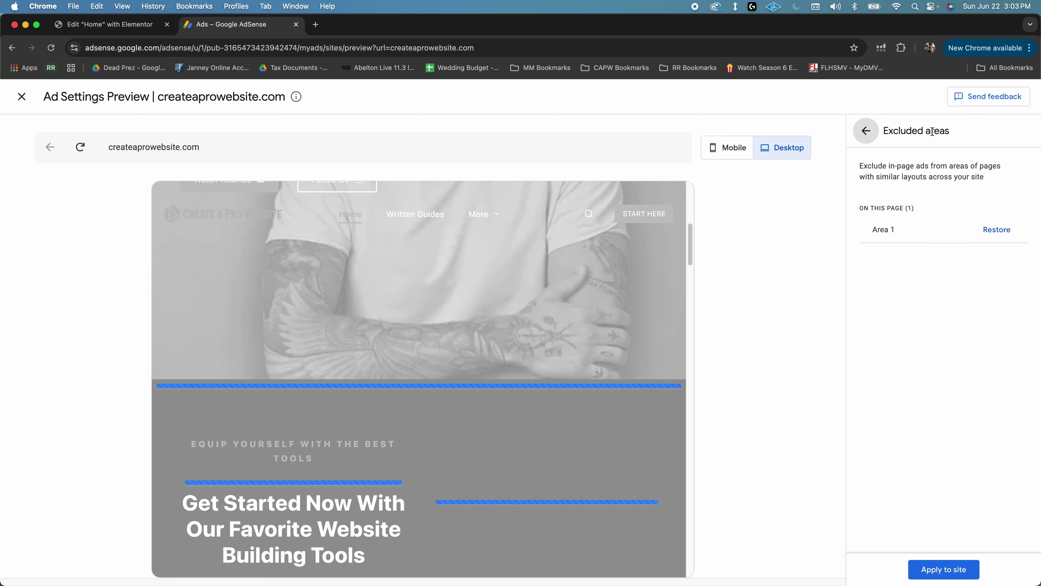
pyautogui.scroll(-3, 435, 389)
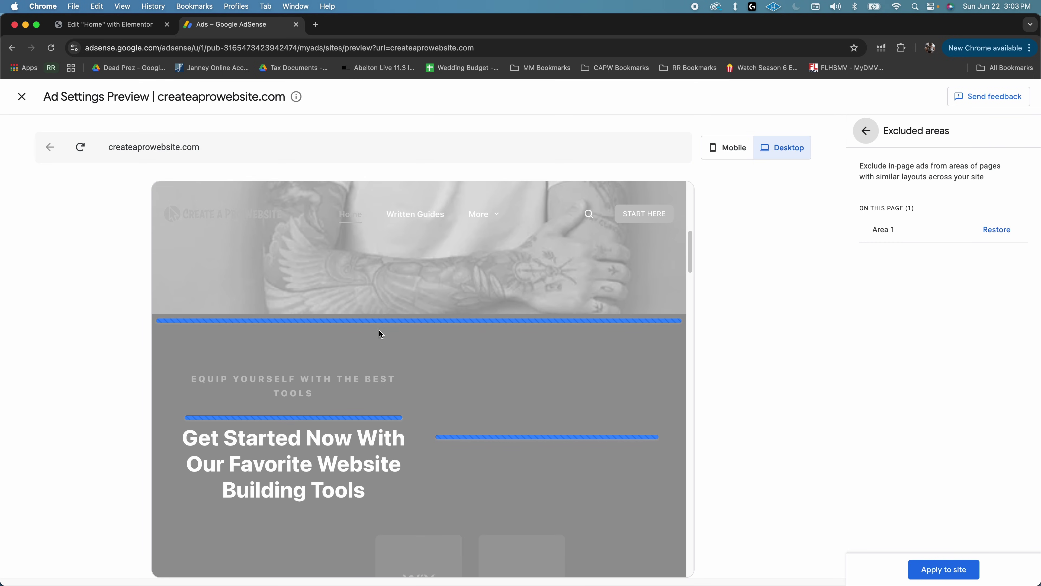
pyautogui.scroll(1, 381, 333)
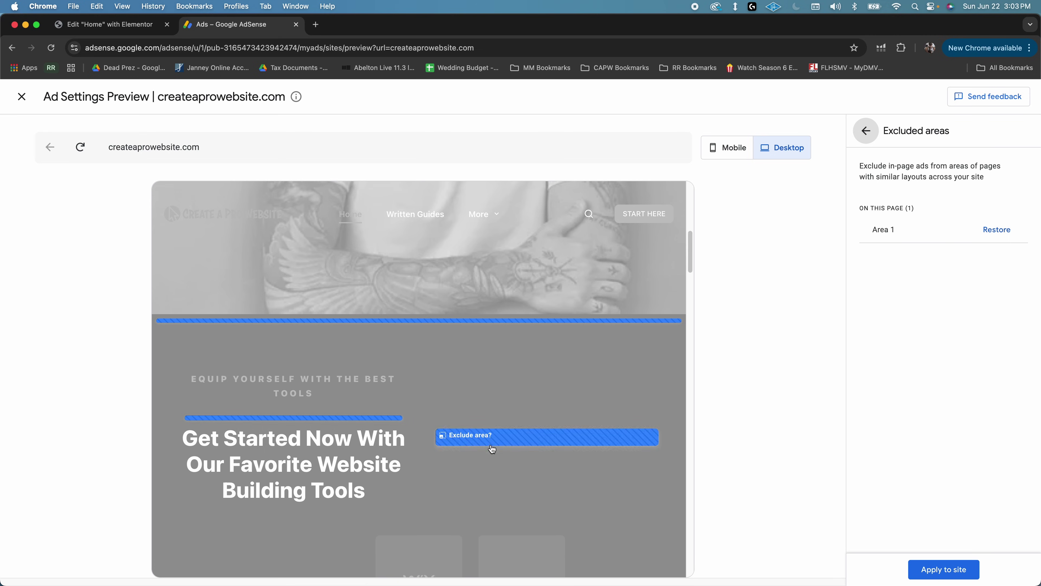
pyautogui.scroll(-5, 549, 455)
pyautogui.scroll(-4, 491, 426)
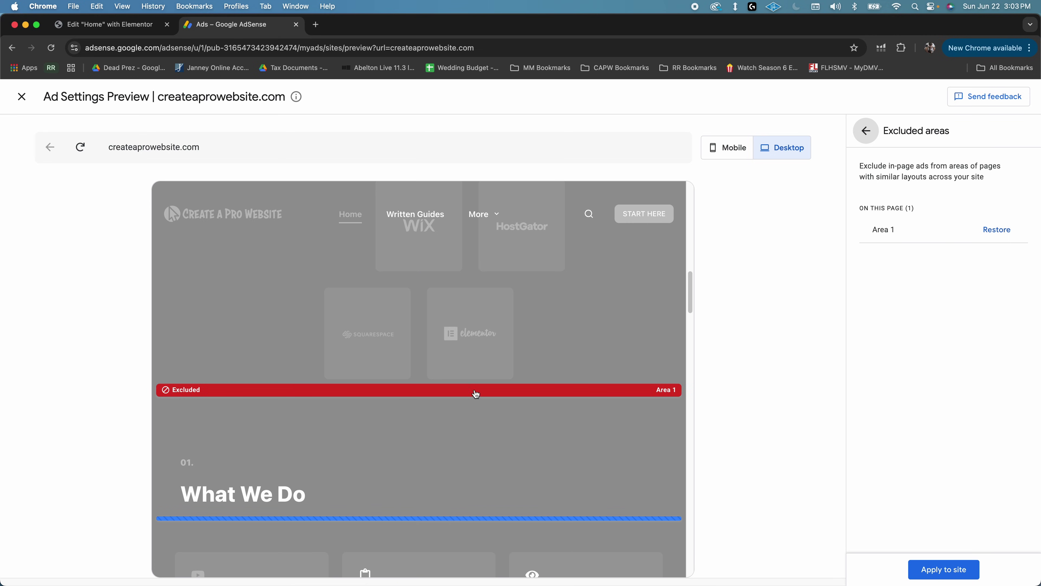
pyautogui.scroll(-2, 467, 398)
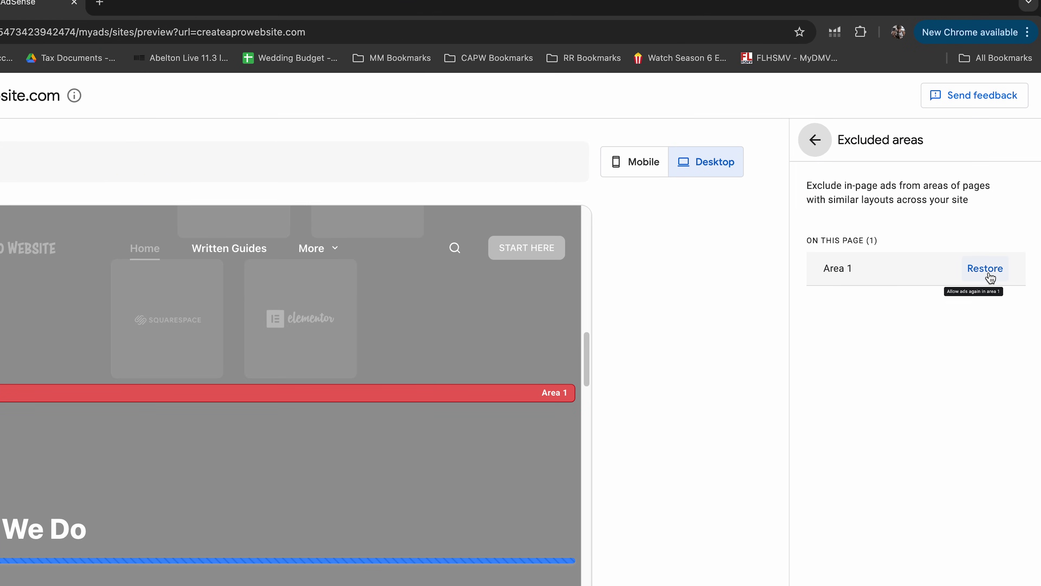
pyautogui.click(986, 273)
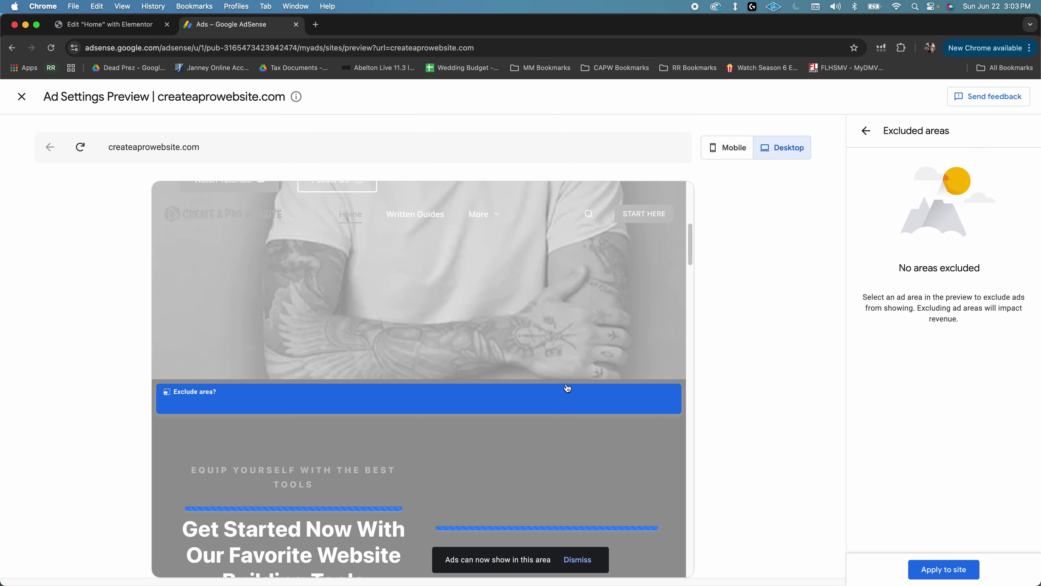
pyautogui.click(728, 147)
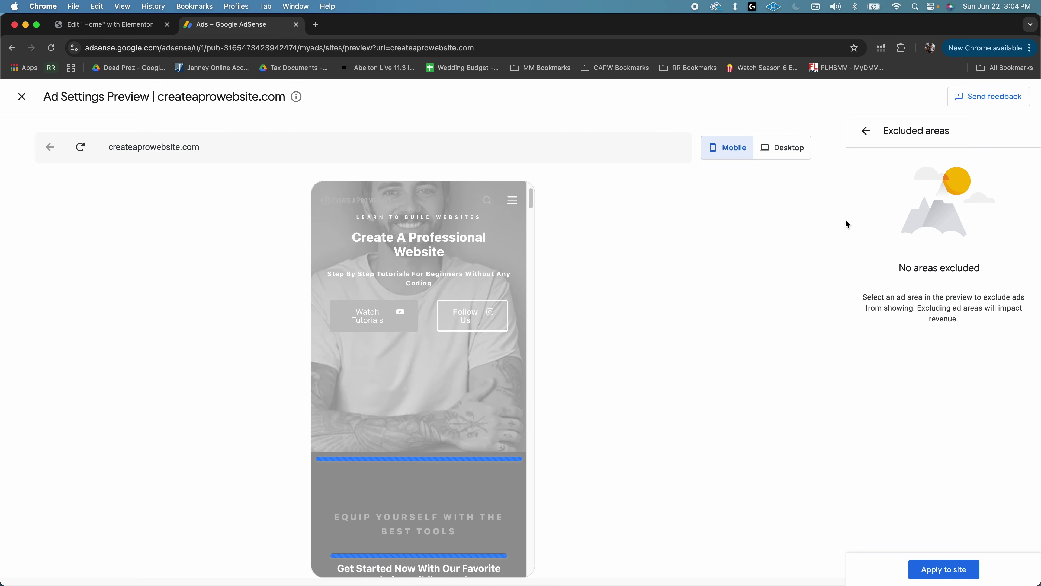
# - From the main Ad settings, apply the auto ads settings to the site with Apply now and save
pyautogui.click(866, 130)
pyautogui.scroll(-6, 429, 434)
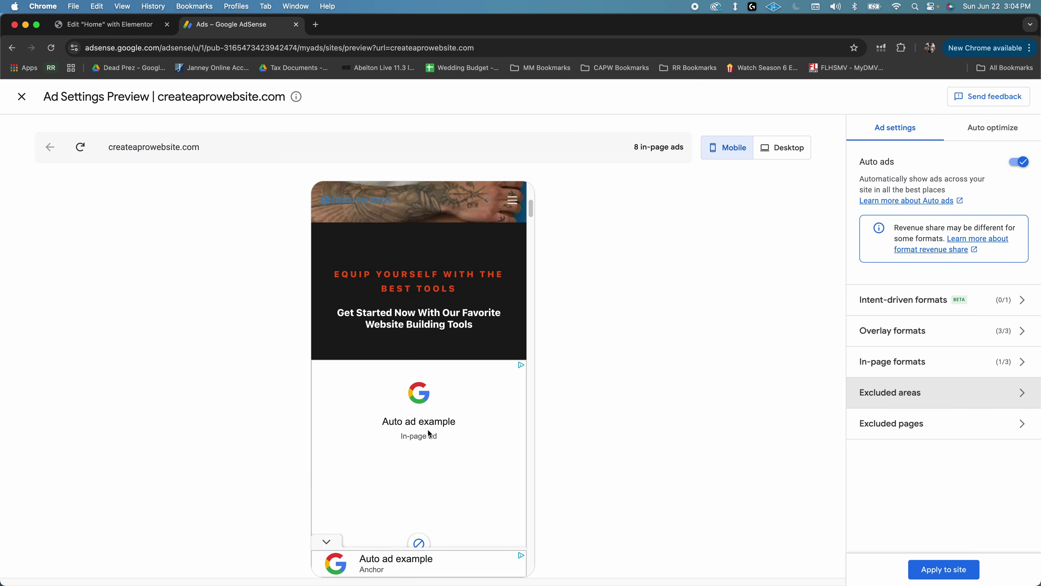
pyautogui.scroll(-10, 429, 434)
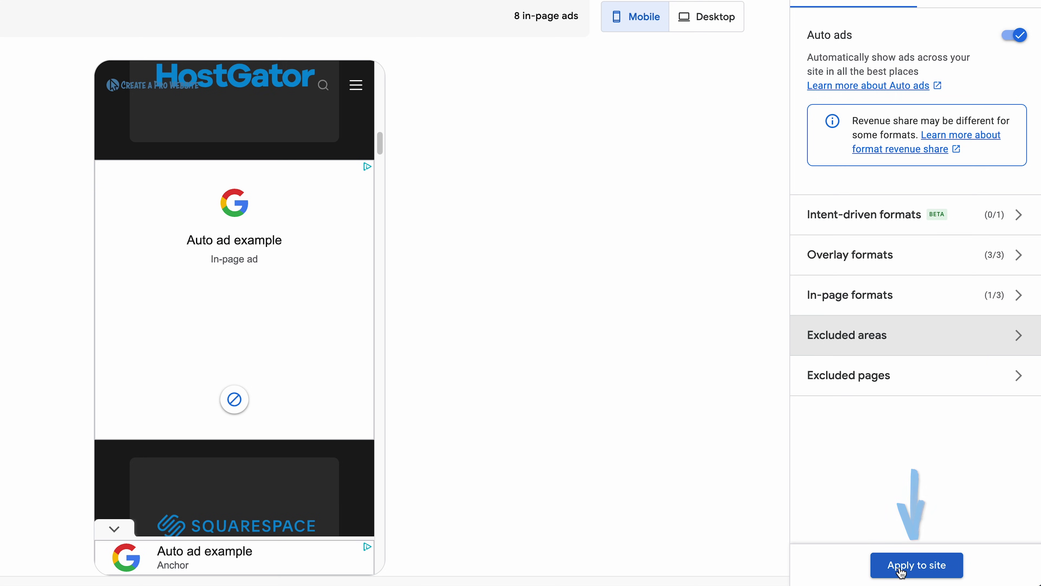
pyautogui.click(902, 572)
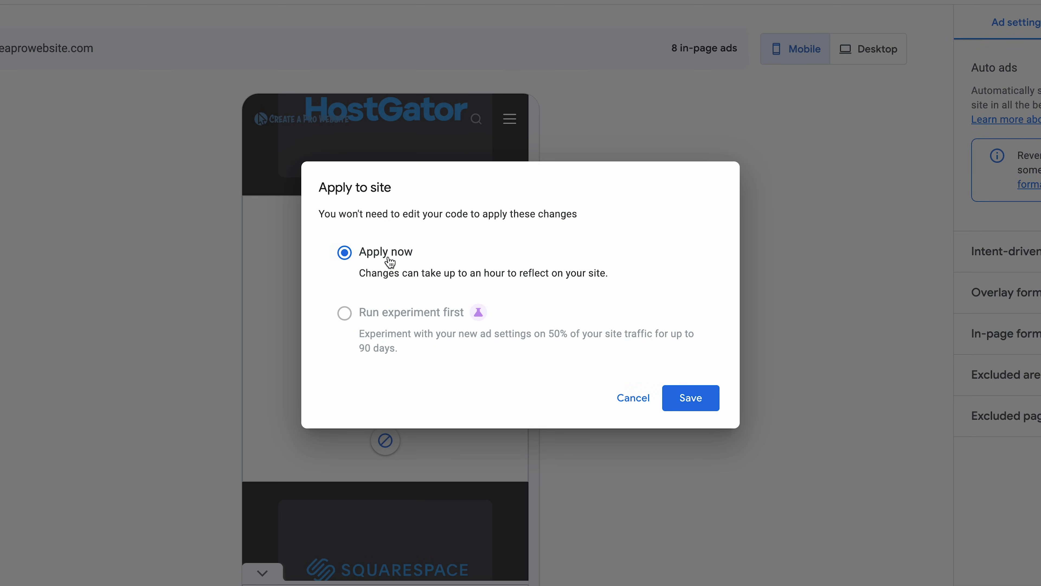
pyautogui.click(692, 405)
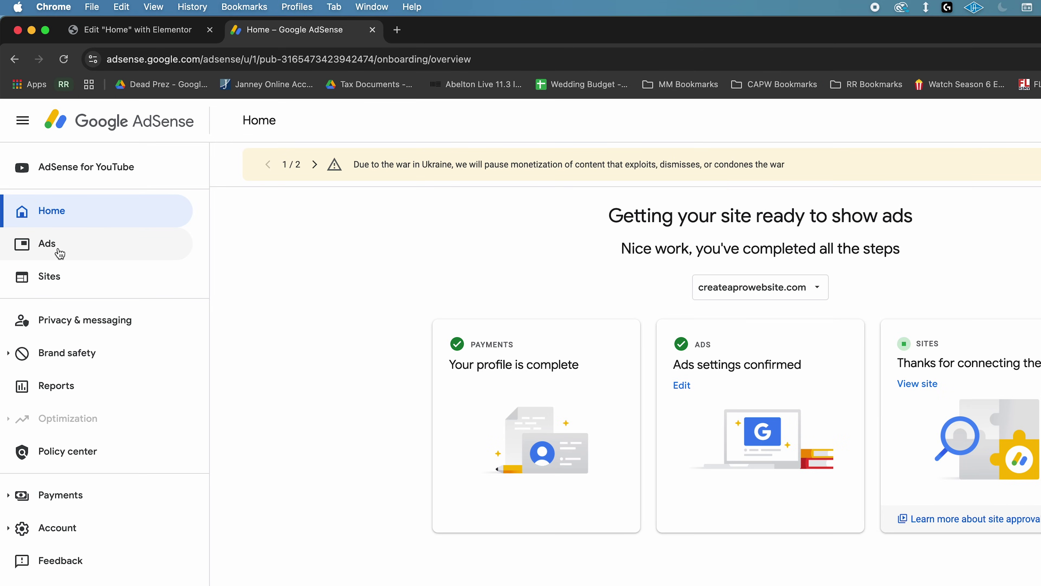
# - Under Ads, choose the By ad unit view and start a new Display ads unit
pyautogui.click(60, 254)
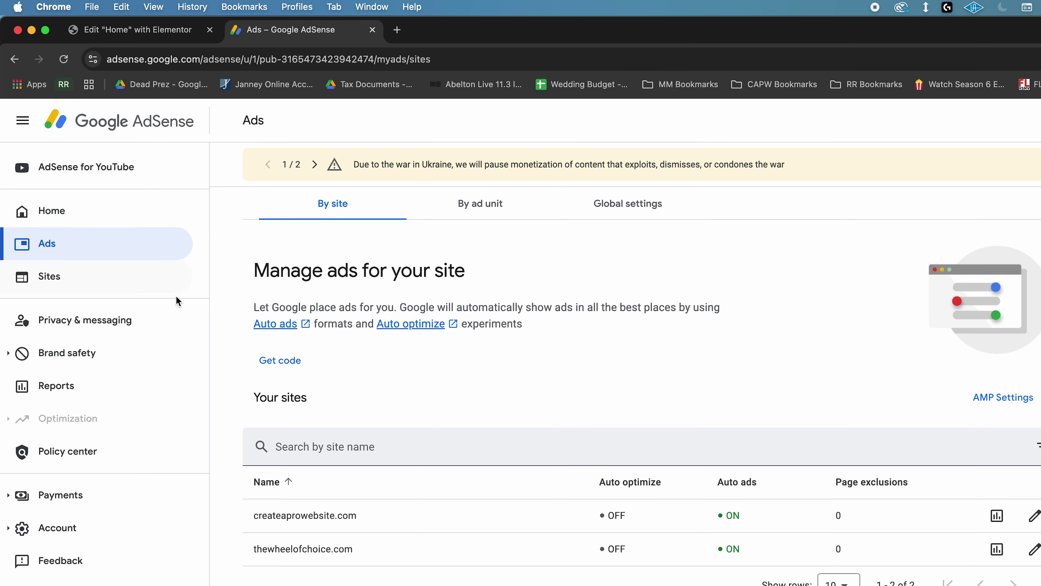
pyautogui.click(494, 212)
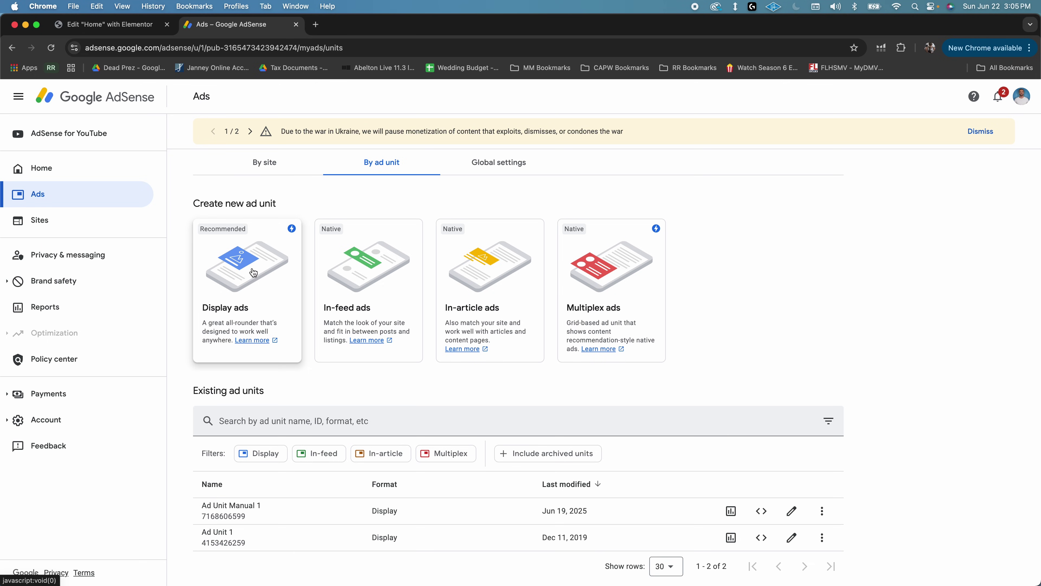
pyautogui.click(255, 274)
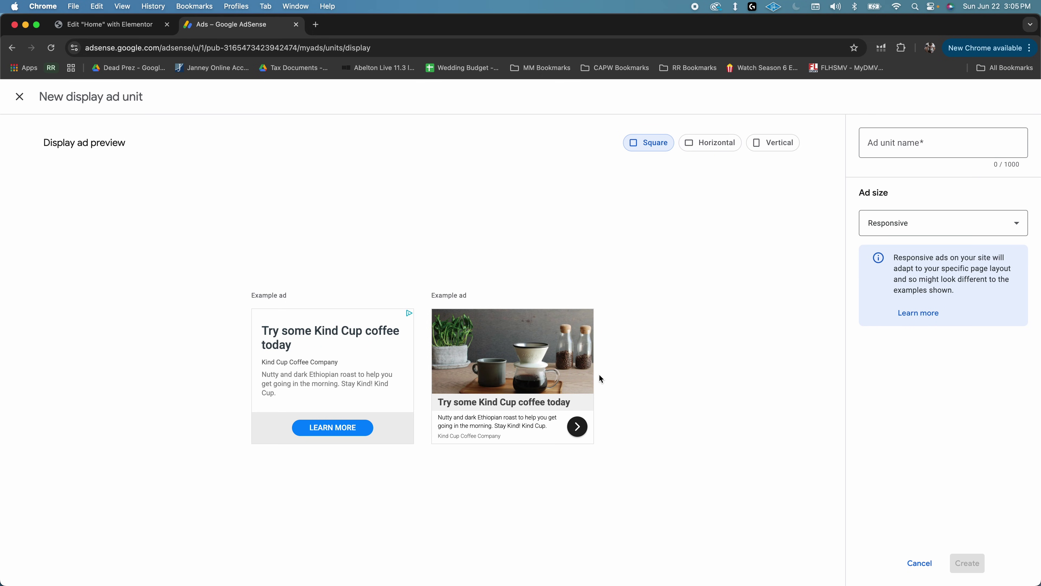
# - Create the responsive display ad unit 'Adsense Ad 1' and copy its HTML code
pyautogui.click(885, 144)
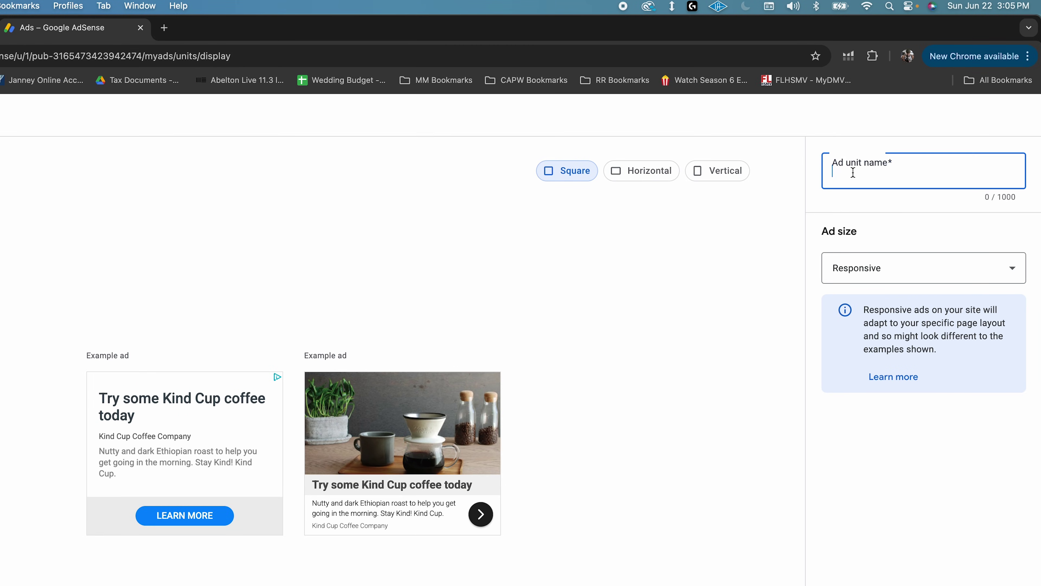
pyautogui.write('Adsense')
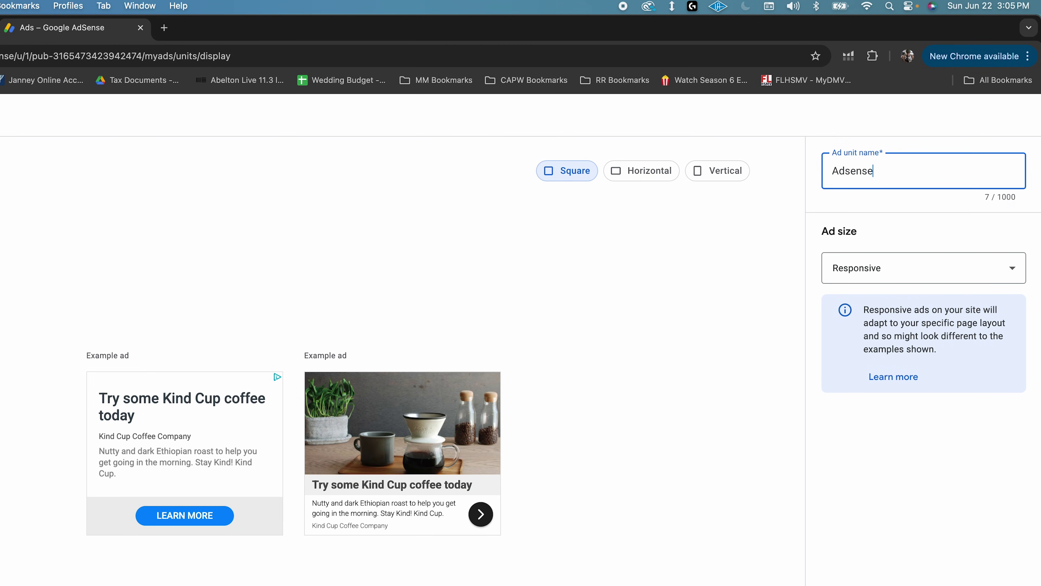
pyautogui.write(' Ad 1')
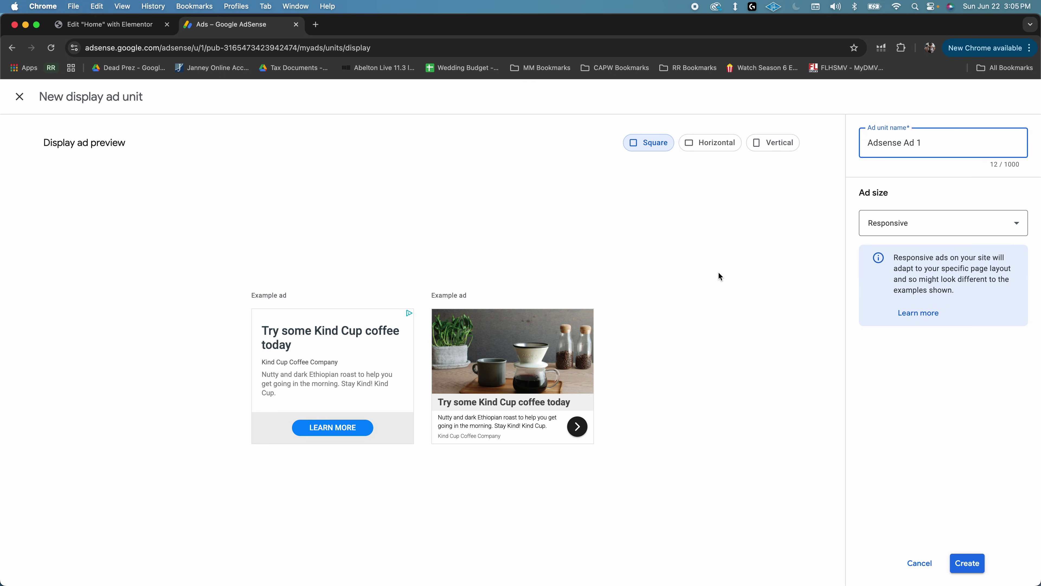
pyautogui.click(968, 565)
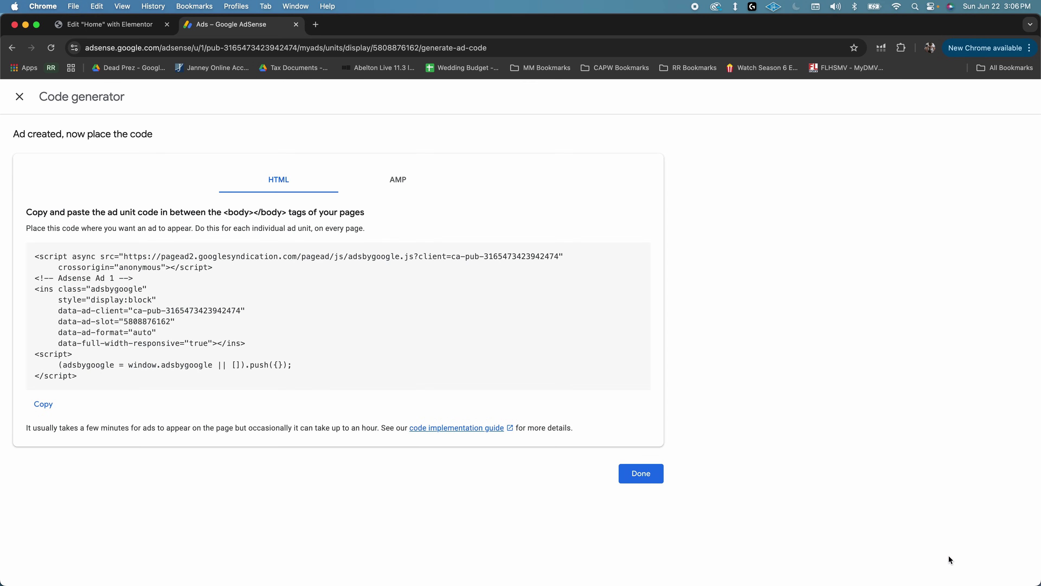
pyautogui.click(43, 404)
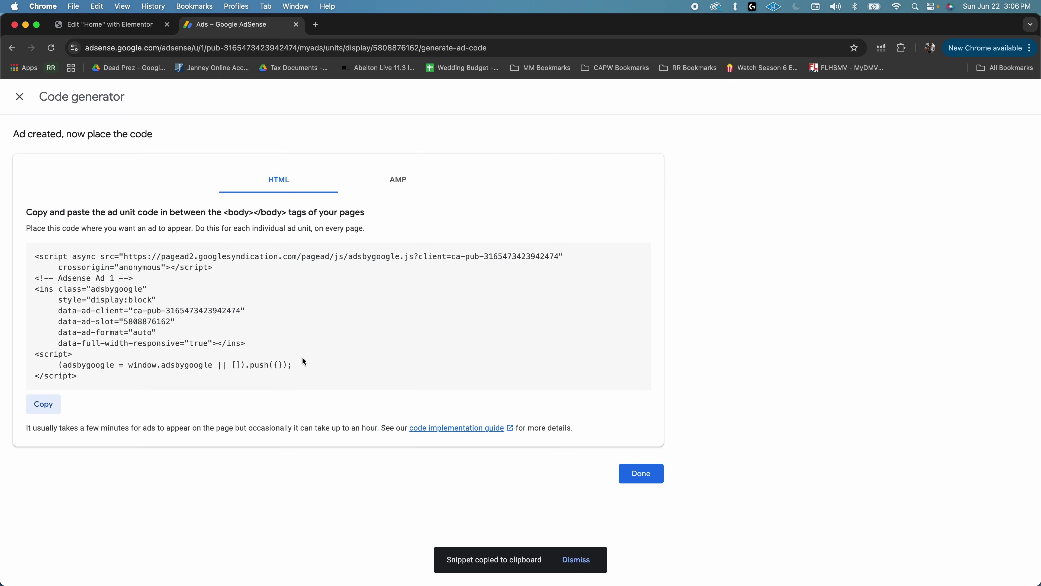
# - In the Elementor Home page editor, place an HTML widget below the hero buttons
pyautogui.click(125, 28)
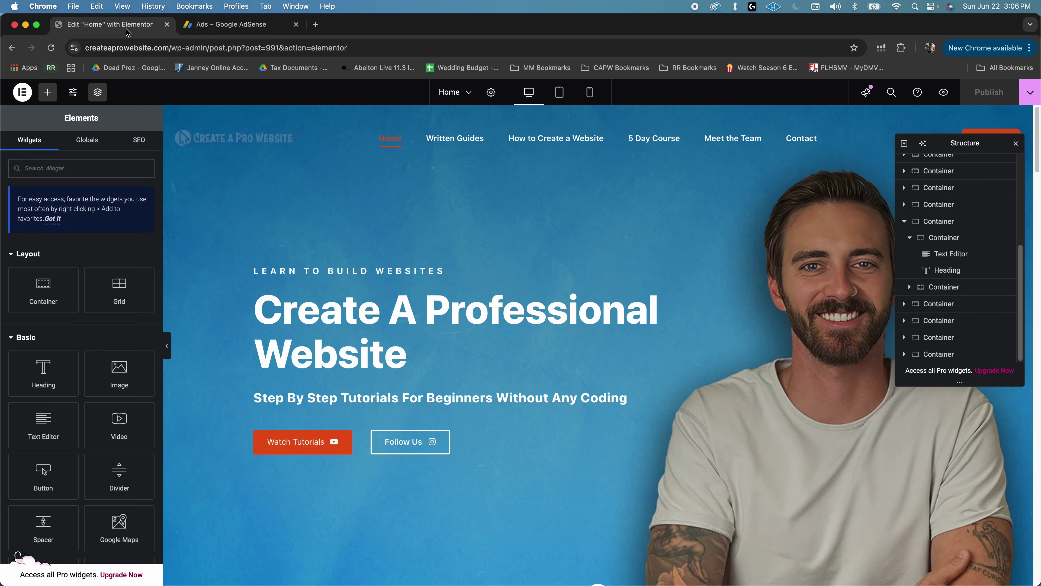
pyautogui.click(48, 93)
pyautogui.write('html')
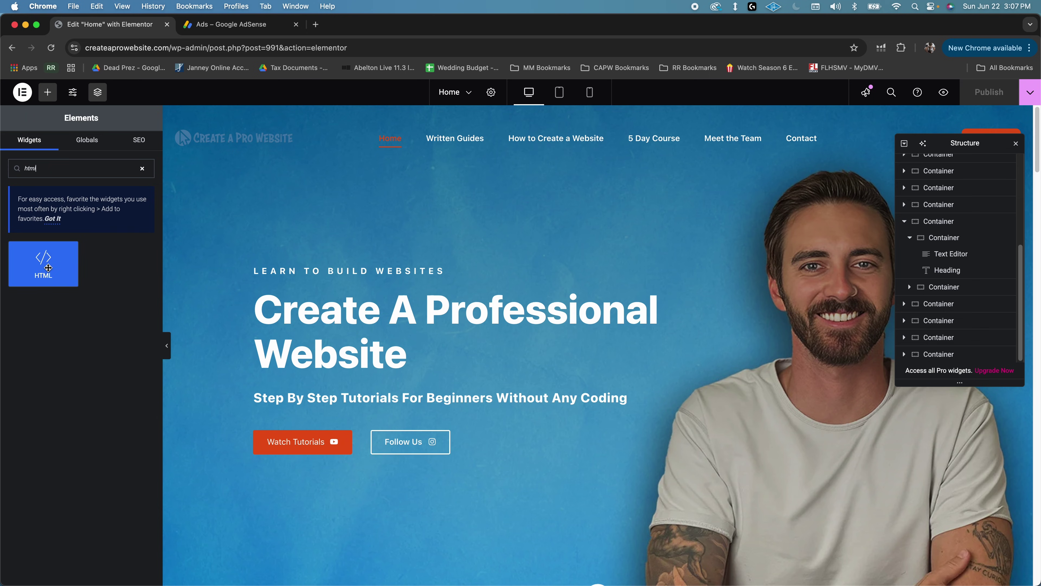
pyautogui.moveTo(43, 263); pyautogui.dragTo(538, 511)
pyautogui.scroll(-3, 536, 470)
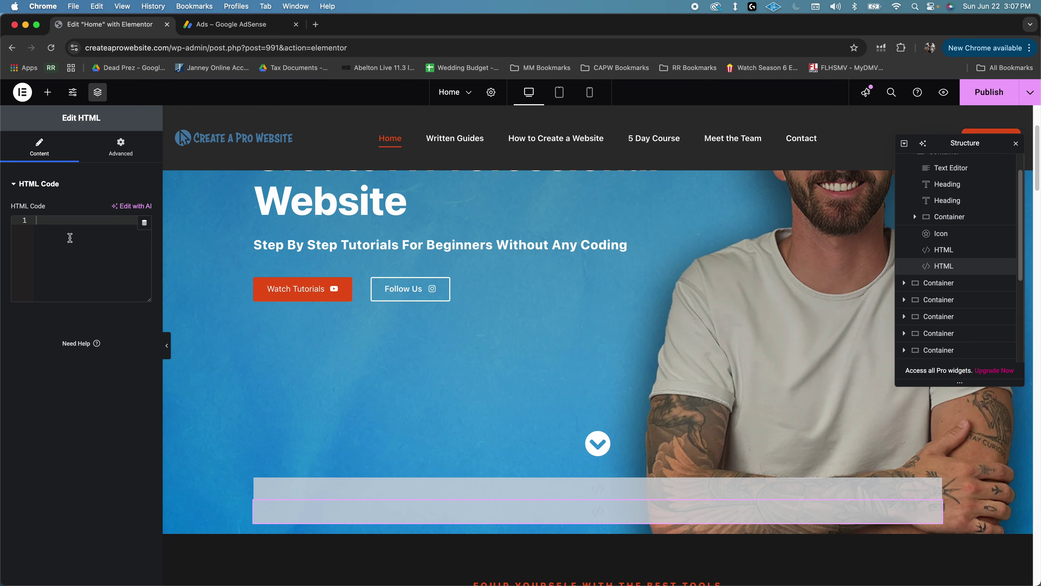
# - Paste the AdSense ad code into the HTML widget and publish the Home page
pyautogui.click(61, 220)
pyautogui.press('super+v')
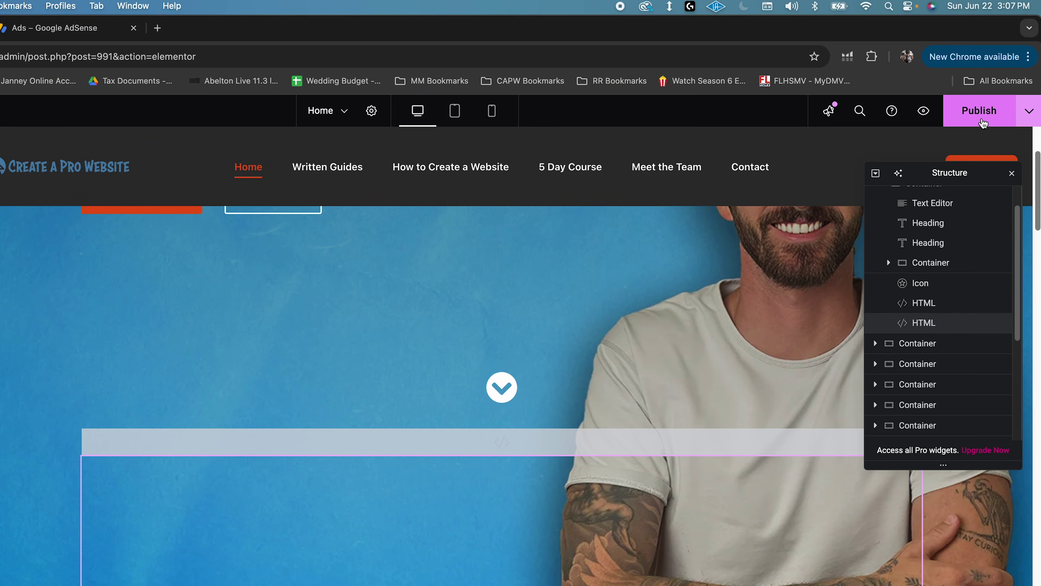
pyautogui.click(979, 111)
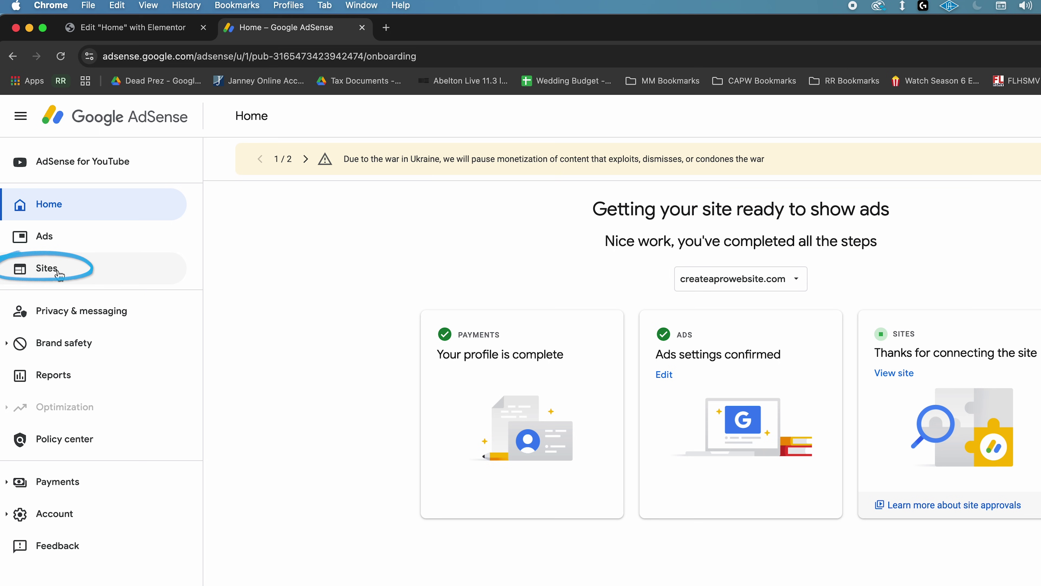
# - Open the Sites page to check createaprowebsite.com's 'Getting ready' approval status
pyautogui.click(60, 273)
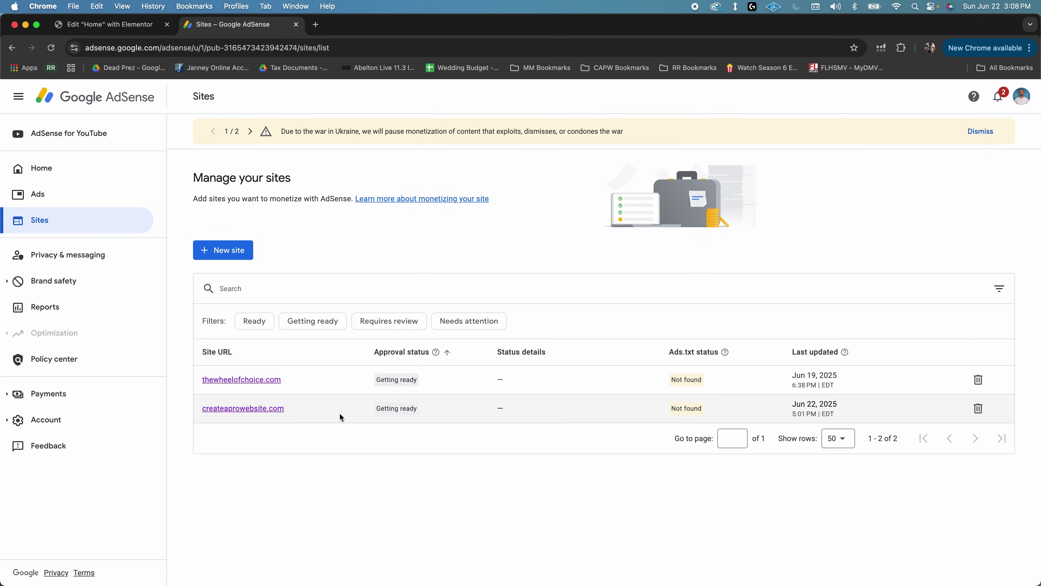